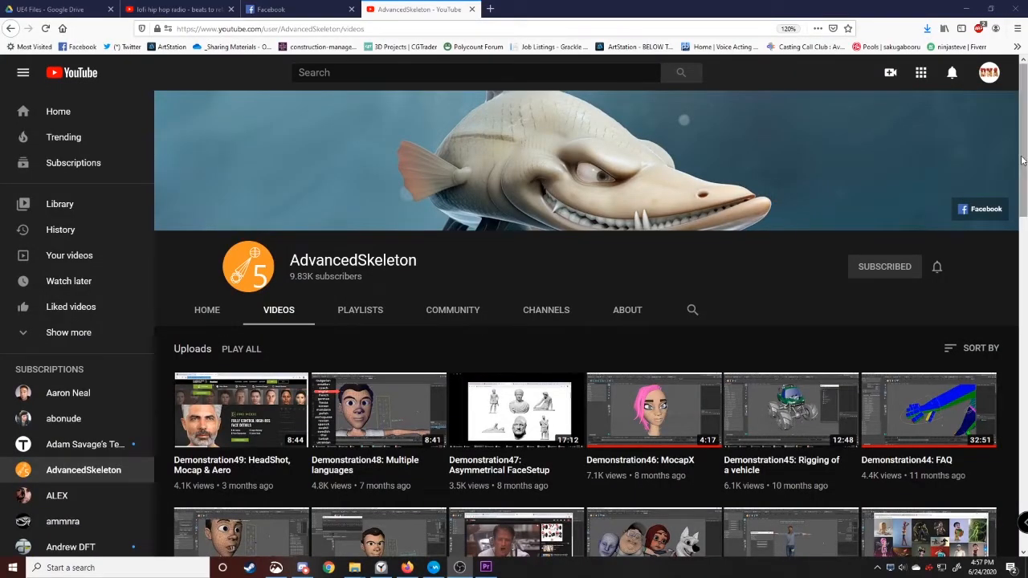
Browse the uploaded demonstration videos on the AdvancedSkeleton channel
{"action": "left_click_drag", "start_coordinate": [1021, 161], "coordinate": [996, 336]}
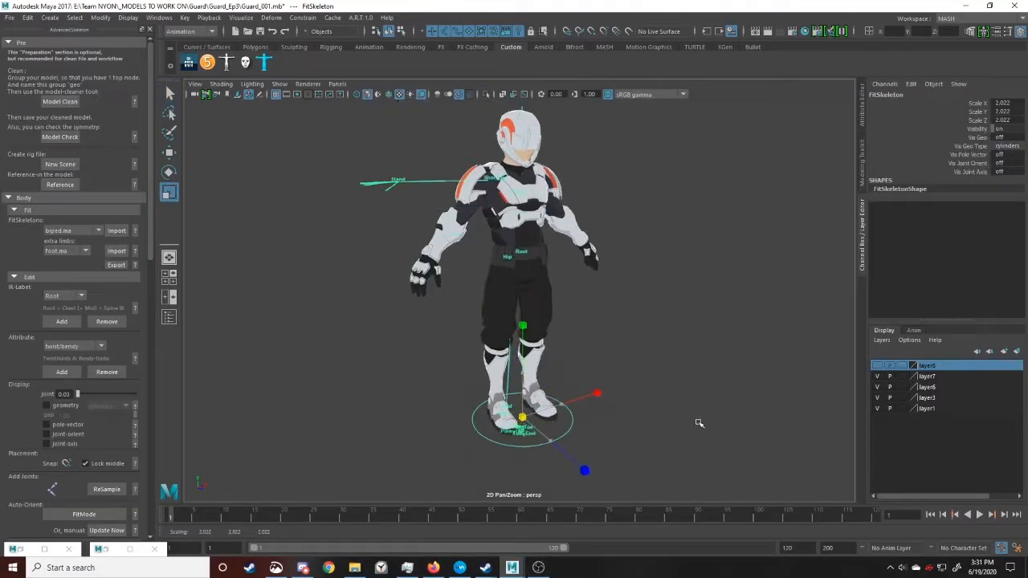
Set the character's layers layer1, layer3, layer6 and layer7 to template display so only the fit skeleton can be selected
{"action": "left_click", "coordinate": [906, 409]}
{"action": "left_click", "coordinate": [878, 390]}
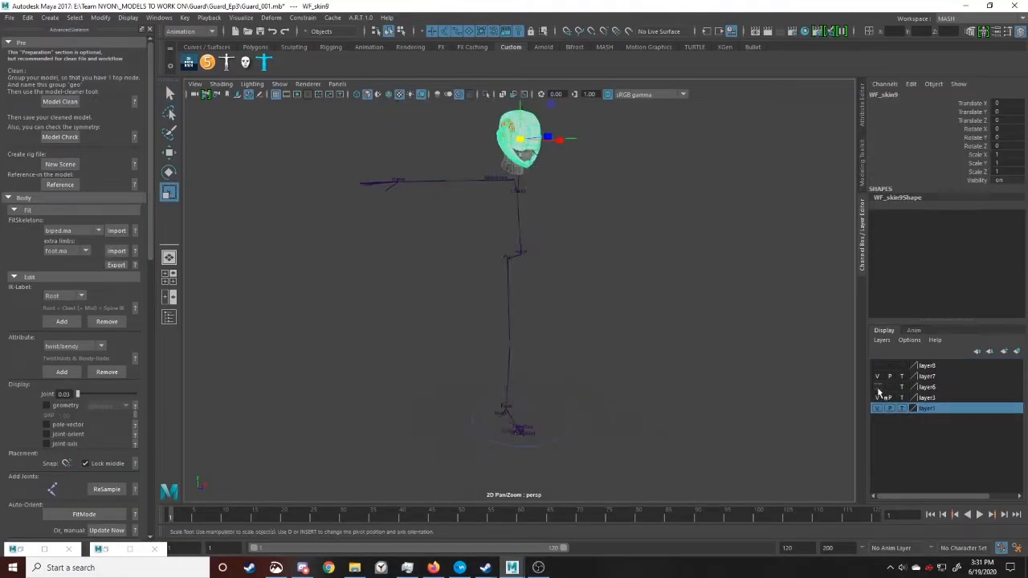
{"action": "left_click", "coordinate": [878, 388]}
{"action": "left_click", "coordinate": [775, 326]}
Move the fit skeleton's knee joint so it sits inside the model's knee
{"action": "scroll", "coordinate": [511, 211], "scroll_direction": "up", "scroll_amount": 5}
{"action": "middle_click_drag", "start_coordinate": [512, 211], "coordinate": [530, 372], "text": "alt"}
{"action": "left_click", "coordinate": [521, 260]}
{"action": "key", "text": "w"}
{"action": "scroll", "coordinate": [580, 372], "scroll_direction": "down", "scroll_amount": 2}
{"action": "left_click_drag", "start_coordinate": [490, 197], "coordinate": [466, 198]}
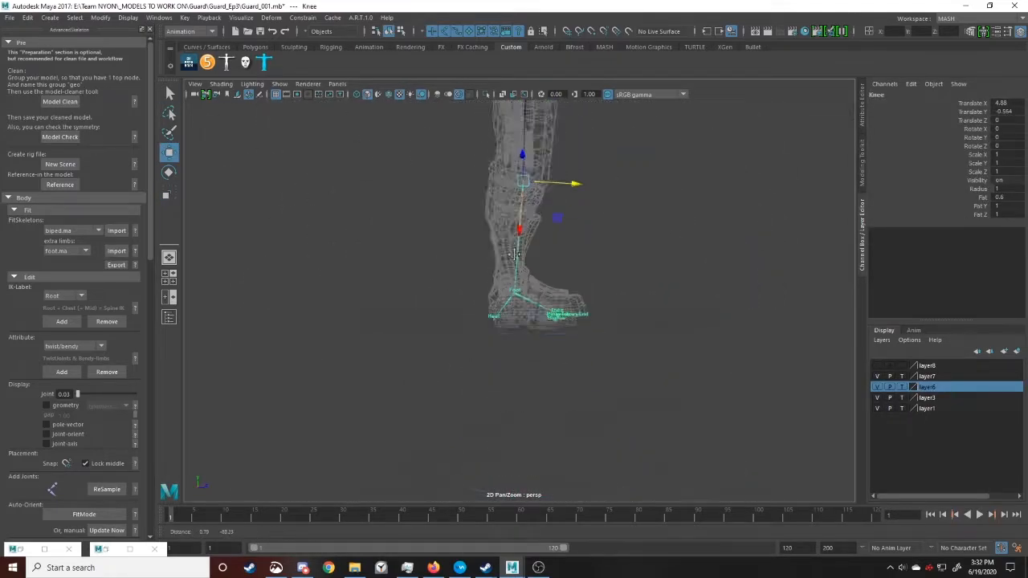
Reposition the fit skeleton's foot joints to match the heel and toes of the boot
{"action": "scroll", "coordinate": [523, 310], "scroll_direction": "up", "scroll_amount": 3}
{"action": "mouse_move", "coordinate": [523, 310]}
{"action": "left_mouse_down", "text": "alt"}
{"action": "mouse_move", "coordinate": [556, 311]}
{"action": "mouse_move", "coordinate": [530, 305]}
{"action": "left_mouse_up", "text": "alt"}
{"action": "left_click", "coordinate": [461, 338]}
{"action": "left_click_drag", "start_coordinate": [490, 305], "coordinate": [505, 339]}
{"action": "scroll", "coordinate": [495, 300], "scroll_direction": "up", "scroll_amount": 3}
{"action": "left_click", "coordinate": [484, 285]}
{"action": "left_click_drag", "start_coordinate": [404, 273], "coordinate": [399, 274]}
{"action": "left_click_drag", "start_coordinate": [498, 310], "coordinate": [604, 299], "text": "alt"}
{"action": "left_click_drag", "start_coordinate": [540, 239], "coordinate": [540, 256]}
{"action": "left_click_drag", "start_coordinate": [544, 291], "coordinate": [532, 273], "text": "alt"}
{"action": "scroll", "coordinate": [532, 273], "scroll_direction": "down", "scroll_amount": 6}
{"action": "left_click", "coordinate": [493, 202]}
{"action": "scroll", "coordinate": [522, 207], "scroll_direction": "down", "scroll_amount": 1}
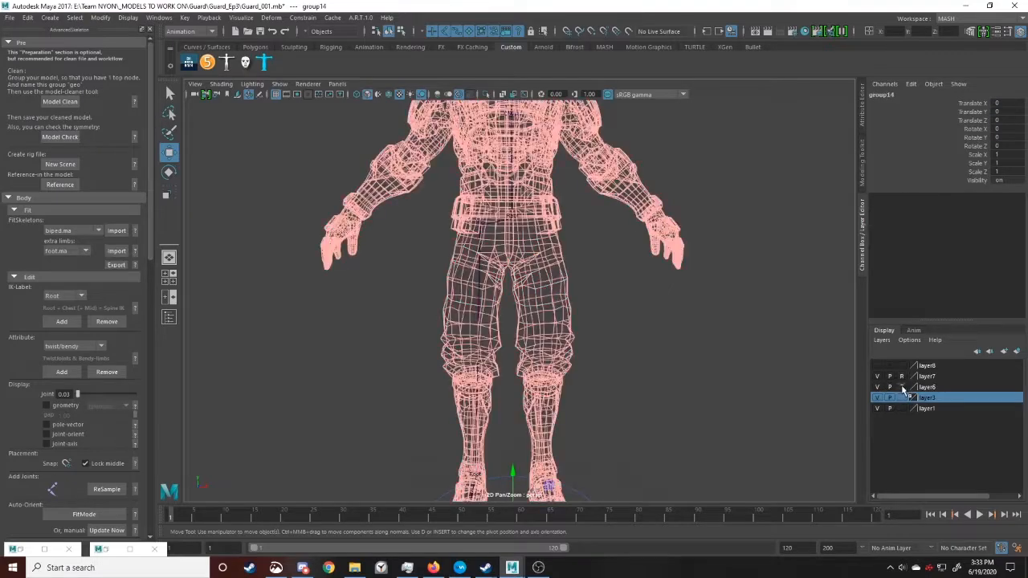
Shift the model group group14 sideways in the front view to Translate X 0.344 to center it, and return to the perspective view
{"action": "key", "text": "space"}
{"action": "key", "text": "space"}
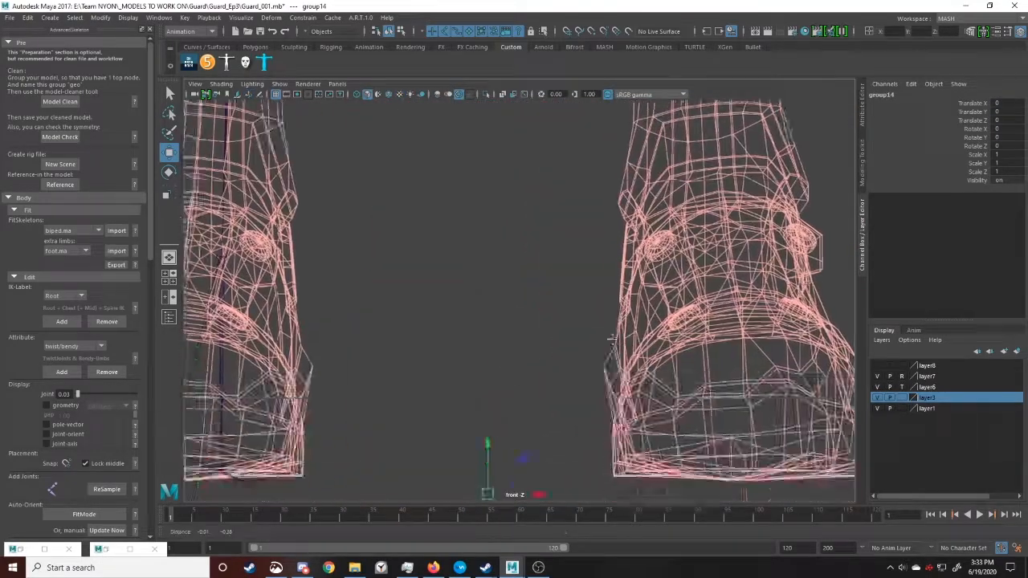
{"action": "middle_click_drag", "start_coordinate": [612, 340], "coordinate": [599, 418], "text": "alt"}
{"action": "scroll", "coordinate": [554, 337], "scroll_direction": "down", "scroll_amount": 12}
{"action": "left_click_drag", "start_coordinate": [562, 468], "coordinate": [568, 468]}
{"action": "scroll", "coordinate": [567, 468], "scroll_direction": "up", "scroll_amount": 8}
{"action": "scroll", "coordinate": [498, 494], "scroll_direction": "down", "scroll_amount": 5}
{"action": "middle_click_drag", "start_coordinate": [490, 496], "coordinate": [465, 451], "text": "alt"}
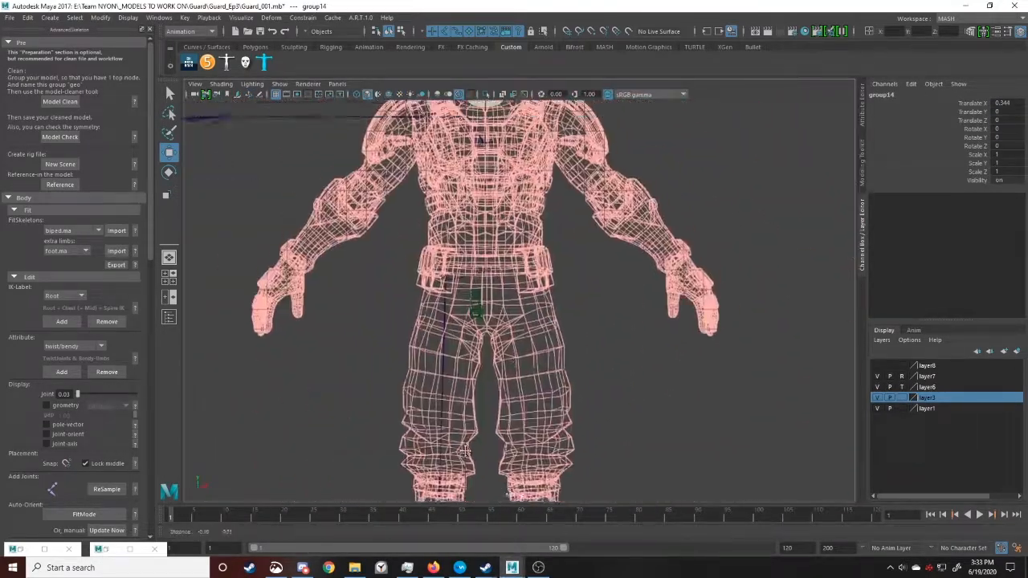
{"action": "key", "text": "space"}
{"action": "key", "text": "space"}
Rotate the ThumbFinger2 joint to about 27 degrees in Y and move the thumb joint to fit inside the thumb
{"action": "left_click_drag", "start_coordinate": [482, 450], "coordinate": [553, 417], "text": "alt"}
{"action": "left_click", "coordinate": [514, 252]}
{"action": "middle_click_drag", "start_coordinate": [553, 314], "coordinate": [542, 301], "text": "alt"}
{"action": "left_click_drag", "start_coordinate": [514, 299], "coordinate": [571, 293], "text": "alt"}
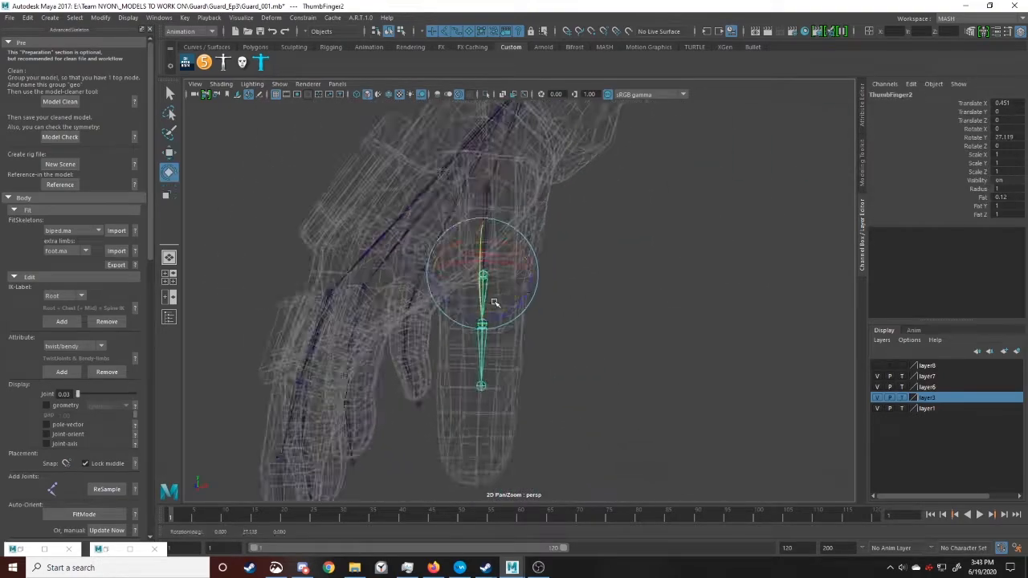
{"action": "left_click_drag", "start_coordinate": [494, 302], "coordinate": [526, 300], "text": "alt"}
{"action": "key", "text": "w"}
{"action": "left_click_drag", "start_coordinate": [462, 289], "coordinate": [460, 281]}
{"action": "left_click_drag", "start_coordinate": [450, 293], "coordinate": [418, 297], "text": "alt"}
Position further finger joints of the fit skeleton inside the hand mesh
{"action": "left_click", "coordinate": [475, 325]}
{"action": "left_click_drag", "start_coordinate": [498, 323], "coordinate": [608, 346], "text": "alt"}
{"action": "middle_click_drag", "start_coordinate": [608, 346], "coordinate": [615, 257], "text": "alt"}
{"action": "left_click", "coordinate": [518, 339]}
{"action": "left_click_drag", "start_coordinate": [522, 373], "coordinate": [525, 447]}
{"action": "left_click_drag", "start_coordinate": [554, 346], "coordinate": [481, 321], "text": "alt"}
{"action": "left_click", "coordinate": [493, 280]}
{"action": "left_click_drag", "start_coordinate": [540, 267], "coordinate": [549, 261]}
{"action": "right_click_drag", "start_coordinate": [506, 299], "coordinate": [466, 304], "text": "alt"}
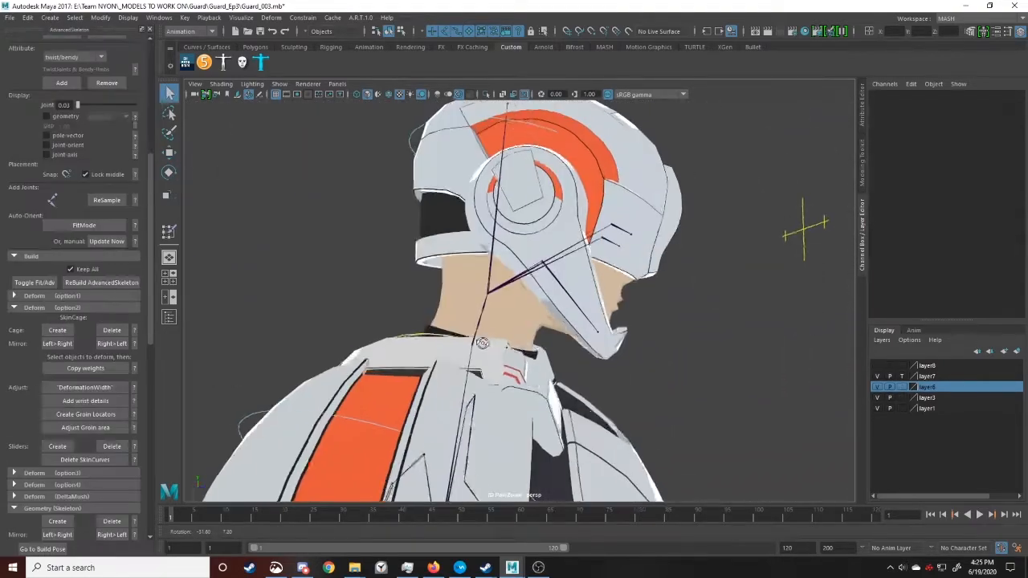
{"action": "scroll", "coordinate": [458, 329], "scroll_direction": "up", "scroll_amount": 4}
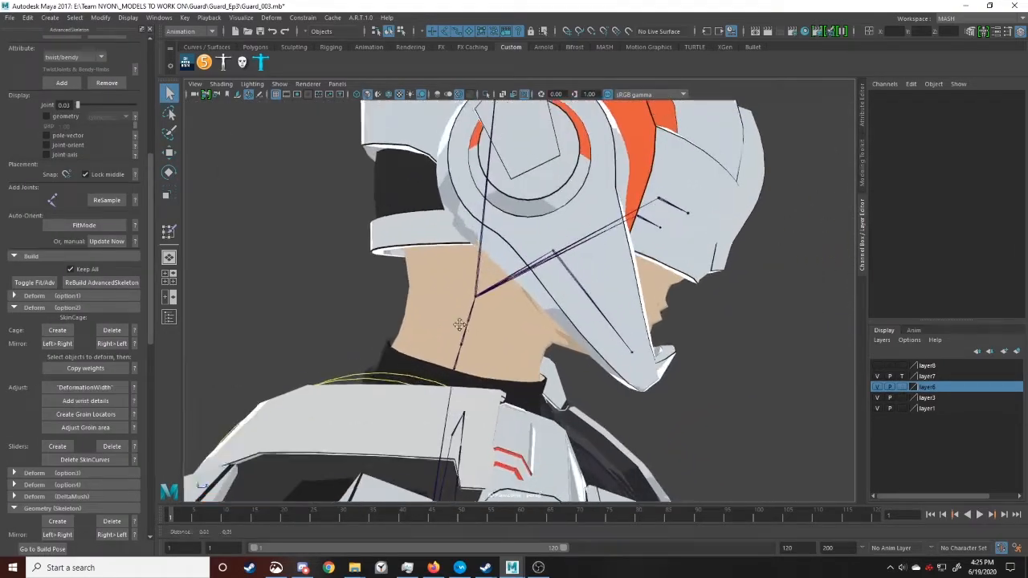
{"action": "middle_click_drag", "start_coordinate": [460, 324], "coordinate": [461, 340], "text": "alt"}
{"action": "scroll", "coordinate": [461, 340], "scroll_direction": "down", "scroll_amount": 1}
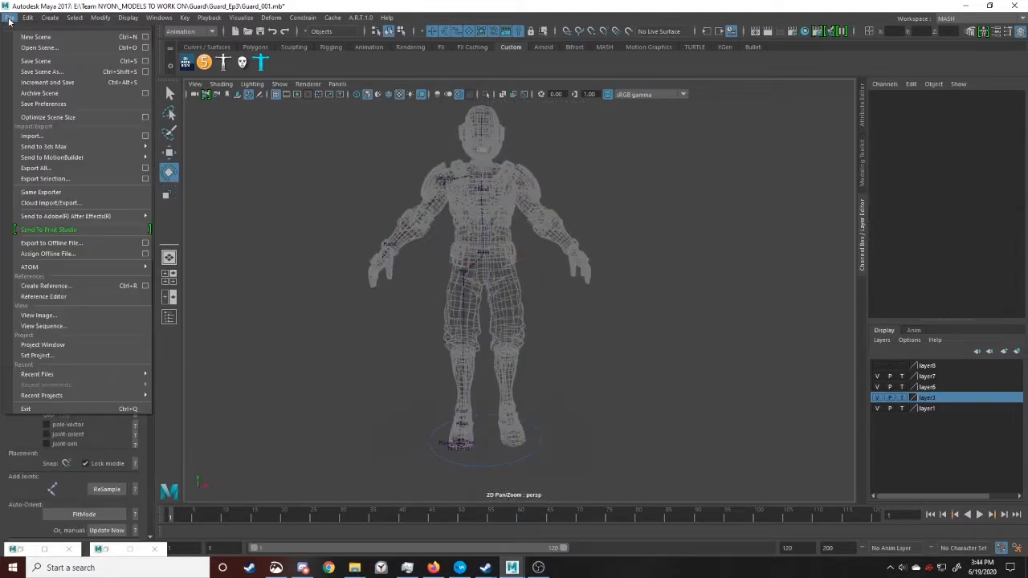
Save the scene as a new file named Guard_002.mb
{"action": "left_click", "coordinate": [32, 73]}
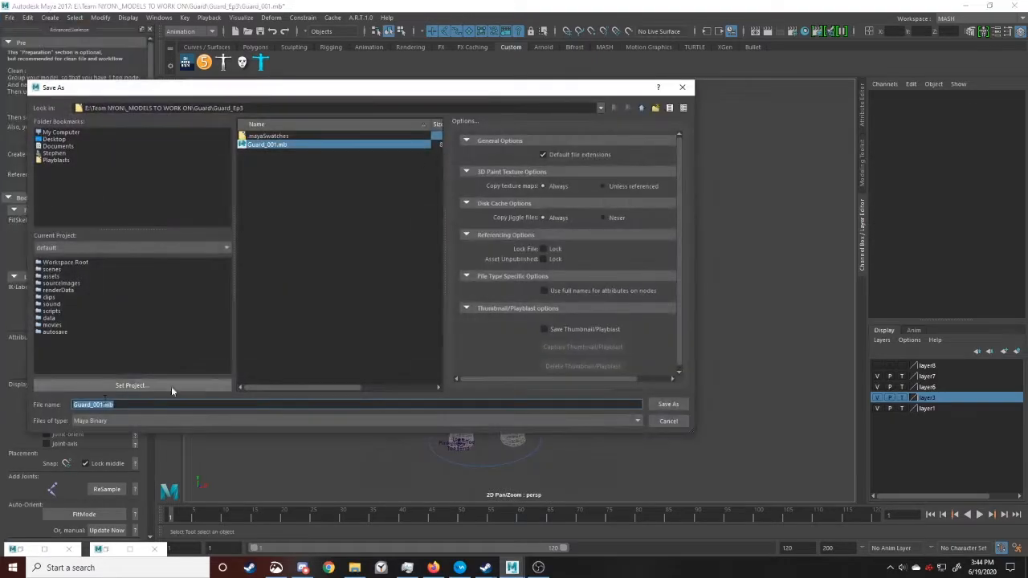
{"action": "type", "text": "2"}
{"action": "key", "text": "Return"}
Build the AdvancedSkeleton rig from the fit skeleton
{"action": "scroll", "coordinate": [63, 400], "scroll_direction": "down", "scroll_amount": 3}
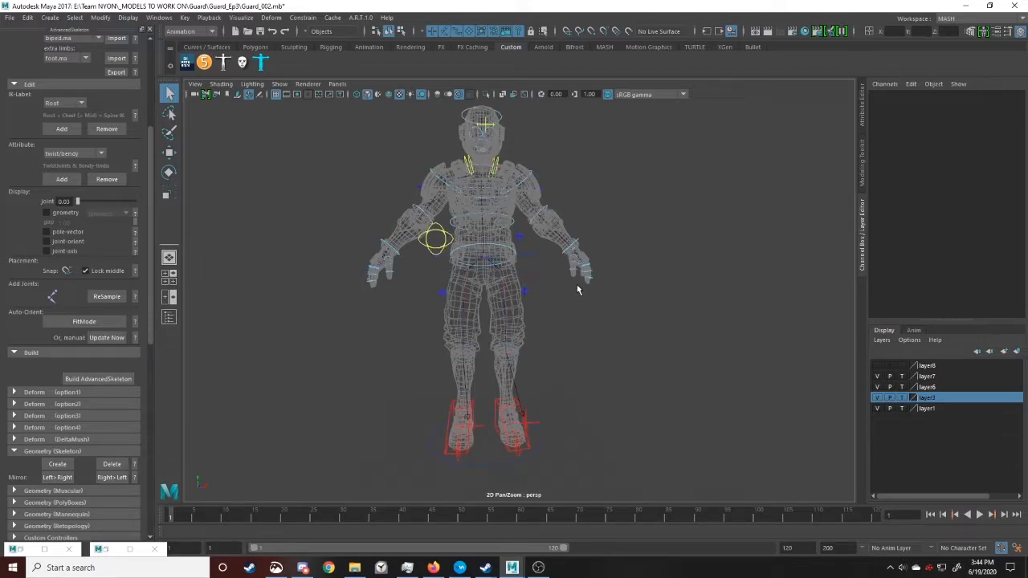
{"action": "scroll", "coordinate": [459, 289], "scroll_direction": "up", "scroll_amount": 3}
{"action": "middle_click_drag", "start_coordinate": [459, 290], "coordinate": [572, 269], "text": "alt"}
{"action": "scroll", "coordinate": [571, 269], "scroll_direction": "down", "scroll_amount": 1}
Create a SkinCage for the rig with Deform option2
{"action": "scroll", "coordinate": [26, 406], "scroll_direction": "down", "scroll_amount": 3}
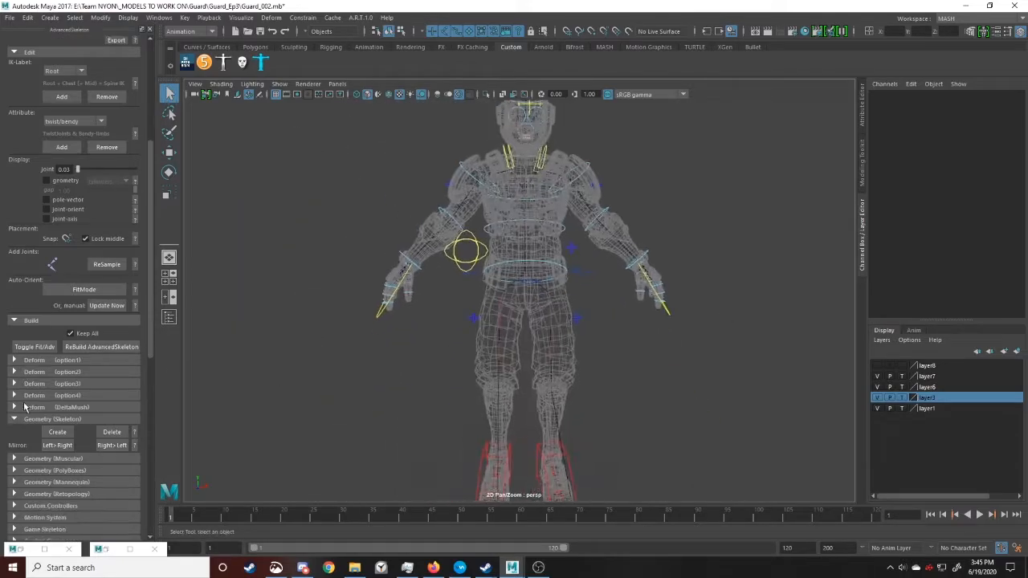
{"action": "left_click", "coordinate": [39, 309]}
{"action": "left_click", "coordinate": [57, 330]}
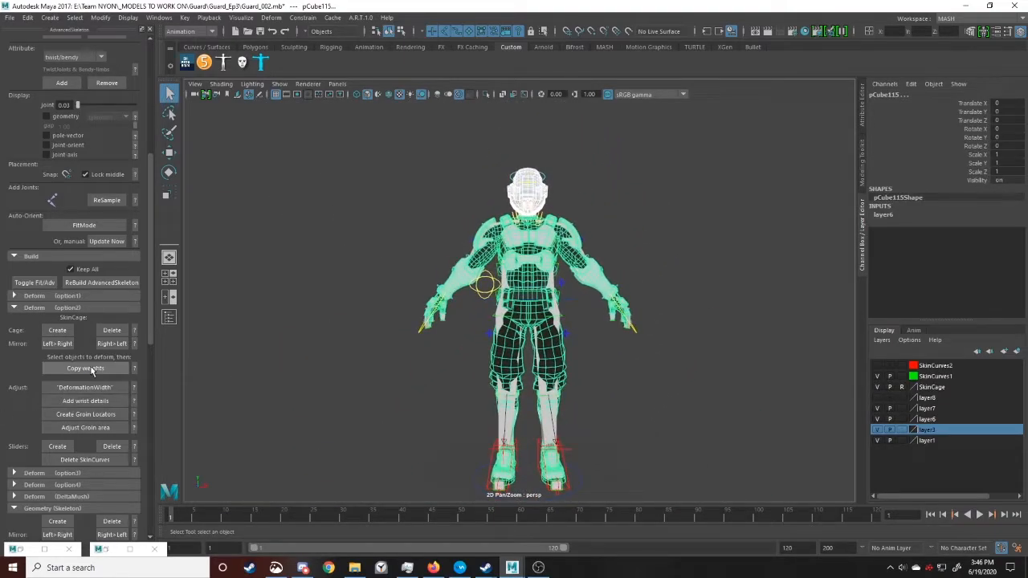
Copy the SkinCage weights to the selected character meshes and hide the SkinCage layer
{"action": "scroll", "coordinate": [640, 348], "scroll_direction": "down", "scroll_amount": 1}
{"action": "middle_click_drag", "start_coordinate": [598, 321], "coordinate": [577, 267], "text": "alt"}
{"action": "scroll", "coordinate": [577, 267], "scroll_direction": "up", "scroll_amount": 1}
{"action": "left_click", "coordinate": [877, 387]}
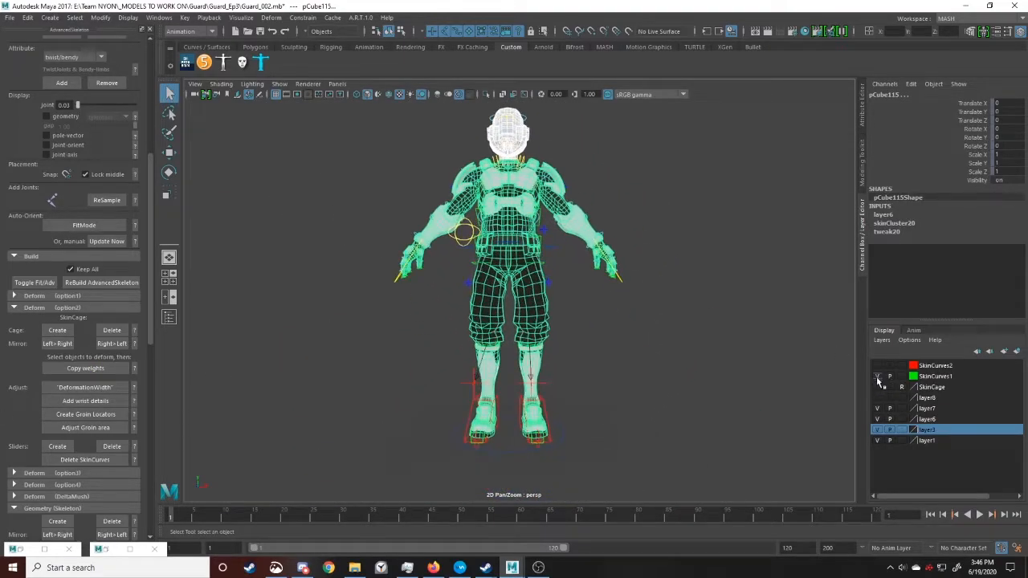
{"action": "left_click", "coordinate": [674, 368]}
Test the leg deformation by raising and rotating the left leg IK control IKLeg_L
{"action": "left_click", "coordinate": [548, 402]}
{"action": "key", "text": "w"}
{"action": "left_click_drag", "start_coordinate": [566, 374], "coordinate": [637, 345]}
{"action": "key", "text": "e"}
{"action": "left_click_drag", "start_coordinate": [562, 322], "coordinate": [576, 275]}
{"action": "scroll", "coordinate": [608, 354], "scroll_direction": "up", "scroll_amount": 8}
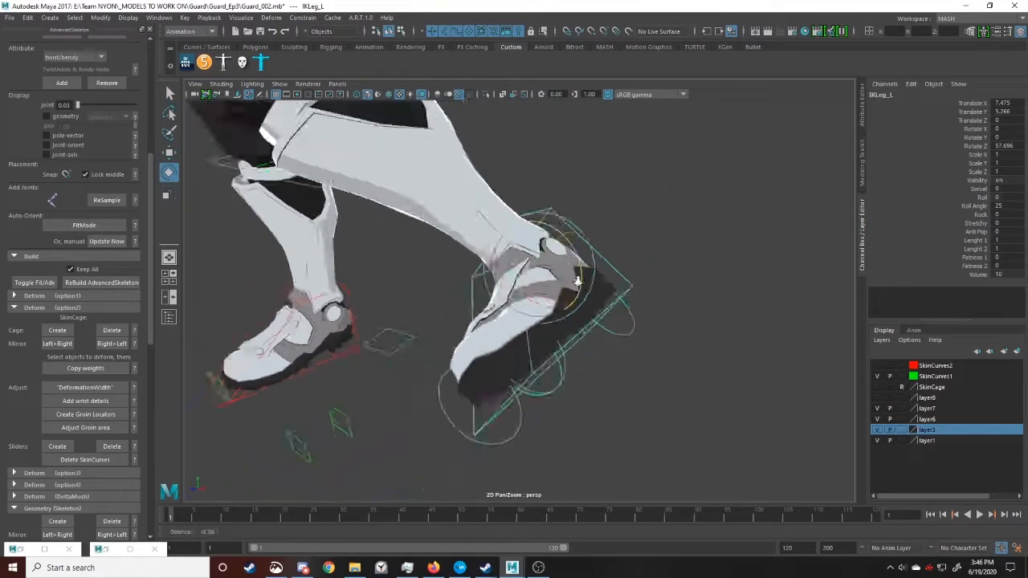
{"action": "left_click_drag", "start_coordinate": [517, 301], "coordinate": [482, 306]}
{"action": "scroll", "coordinate": [599, 277], "scroll_direction": "down", "scroll_amount": 5}
{"action": "left_click", "coordinate": [642, 265]}
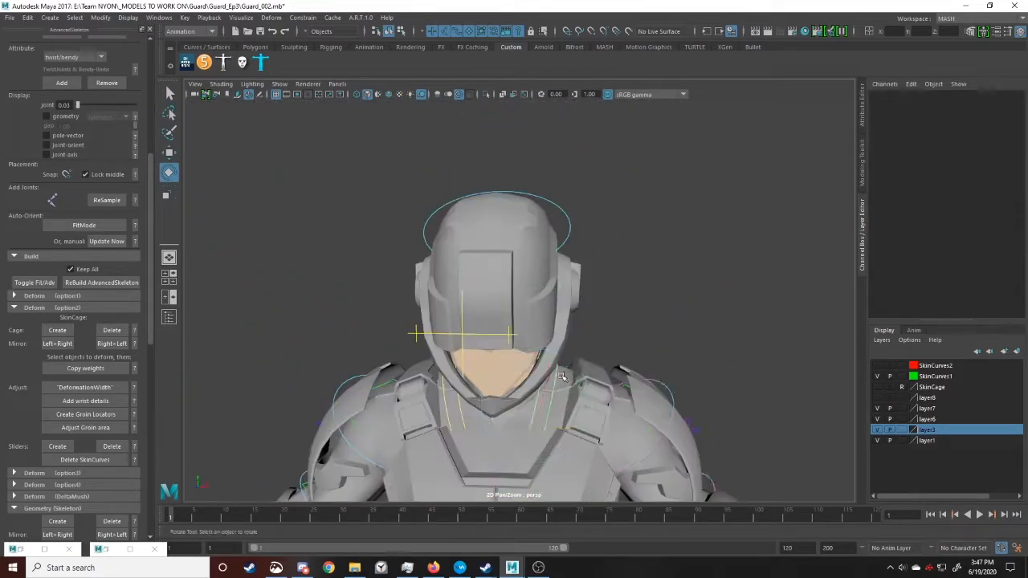
Try rotating controls around the head and neck to test the deformation, and undo the changes
{"action": "left_click_drag", "start_coordinate": [594, 297], "coordinate": [592, 257], "text": "alt"}
{"action": "left_click", "coordinate": [571, 243]}
{"action": "mouse_move", "coordinate": [559, 241]}
{"action": "left_mouse_down"}
{"action": "mouse_move", "coordinate": [570, 272]}
{"action": "mouse_move", "coordinate": [540, 238]}
{"action": "left_mouse_up"}
{"action": "key", "text": "ctrl+z"}
{"action": "scroll", "coordinate": [554, 256], "scroll_direction": "down", "scroll_amount": 3}
{"action": "left_click", "coordinate": [547, 257]}
{"action": "left_click_drag", "start_coordinate": [590, 261], "coordinate": [510, 254], "text": "alt"}
{"action": "key", "text": "ctrl+z"}
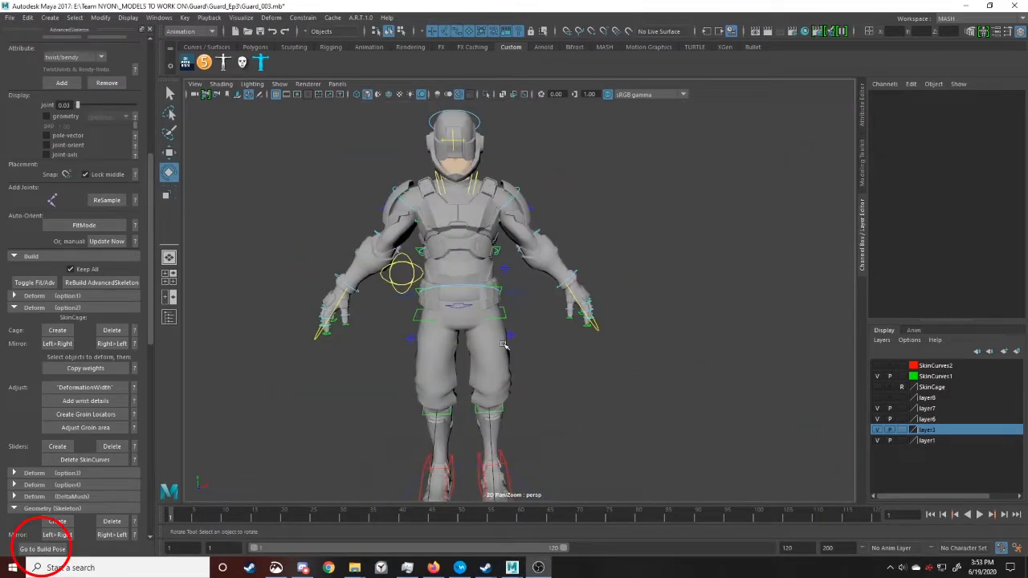
Delete the history of the character's body, head and helmet meshes to remove their skinning
{"action": "left_click", "coordinate": [458, 321]}
{"action": "scroll", "coordinate": [447, 238], "scroll_direction": "up", "scroll_amount": 5}
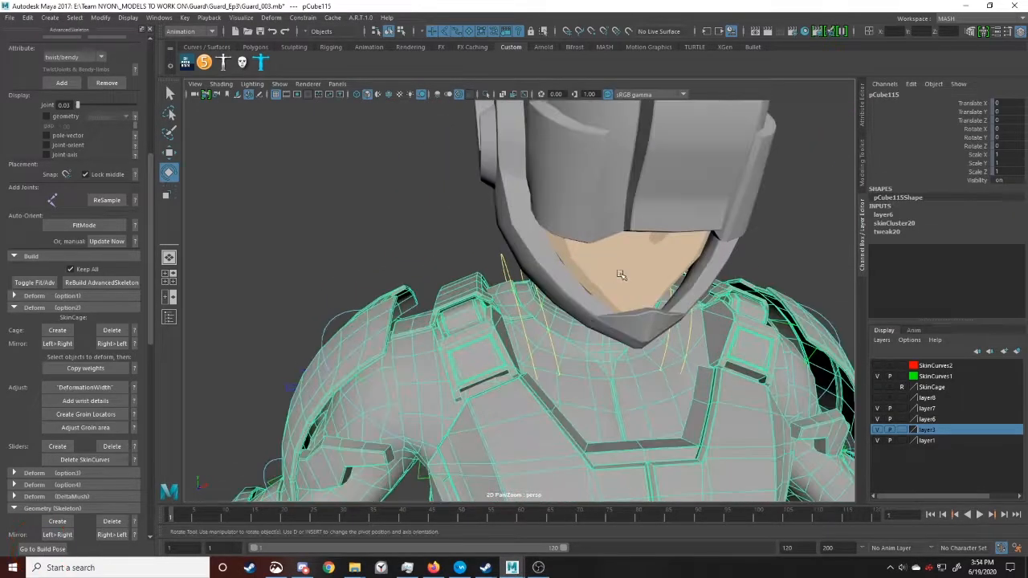
{"action": "left_click", "coordinate": [26, 18]}
{"action": "mouse_move", "coordinate": [69, 144]}
{"action": "left_click", "coordinate": [186, 145]}
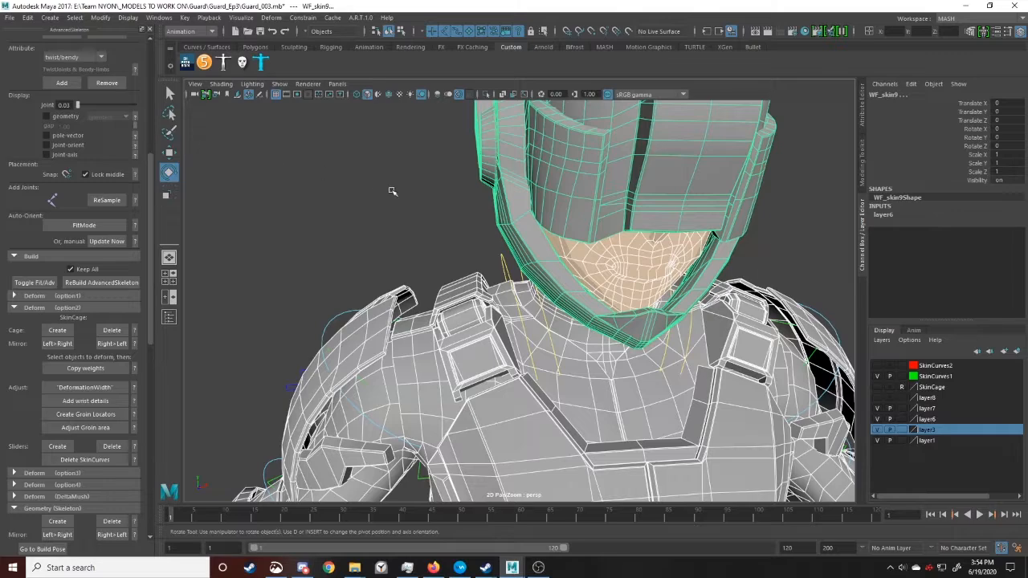
{"action": "left_click", "coordinate": [392, 190]}
Delete the SkinCage from the rig
{"action": "scroll", "coordinate": [393, 191], "scroll_direction": "down", "scroll_amount": 10}
{"action": "middle_click_drag", "start_coordinate": [393, 439], "coordinate": [387, 312], "text": "alt"}
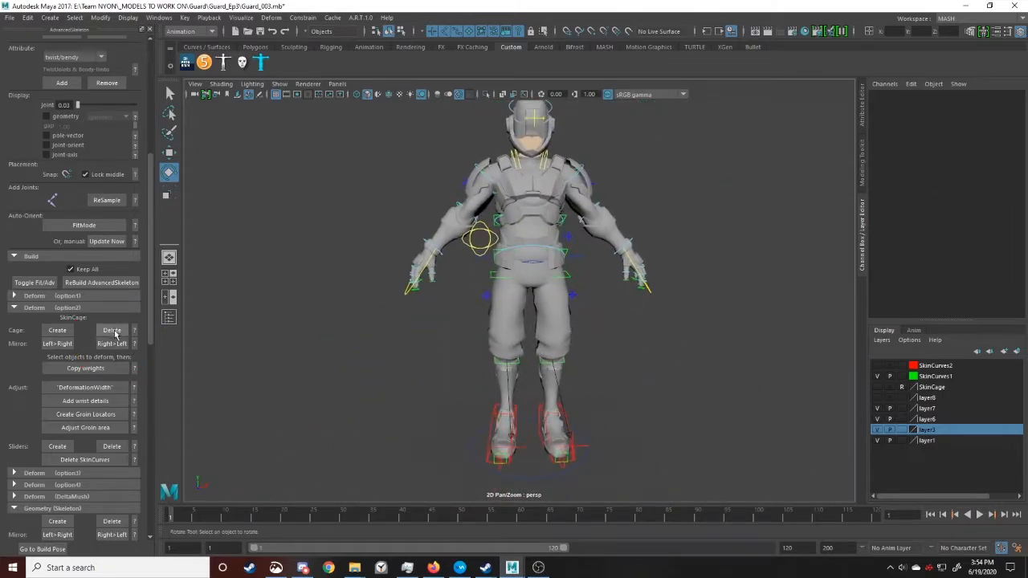
{"action": "left_click", "coordinate": [113, 331]}
{"action": "scroll", "coordinate": [498, 335], "scroll_direction": "down", "scroll_amount": 1}
{"action": "middle_click_drag", "start_coordinate": [498, 336], "coordinate": [465, 359], "text": "alt"}
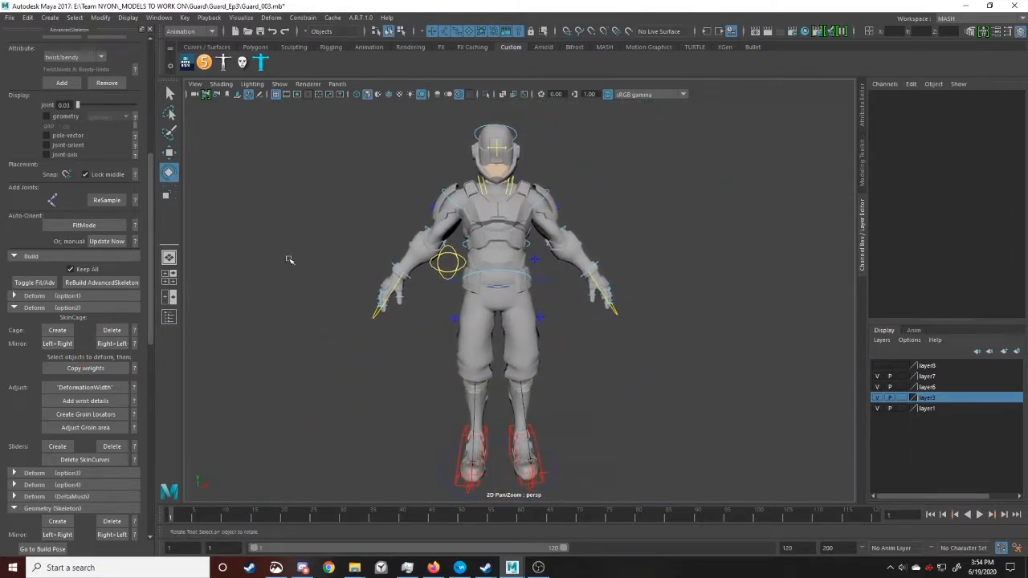
Toggle from the advanced rig back to the fit skeleton and set the character's mesh layer to template display
{"action": "left_click", "coordinate": [36, 283]}
{"action": "left_click_drag", "start_coordinate": [314, 296], "coordinate": [373, 298], "text": "alt"}
{"action": "left_click", "coordinate": [901, 387]}
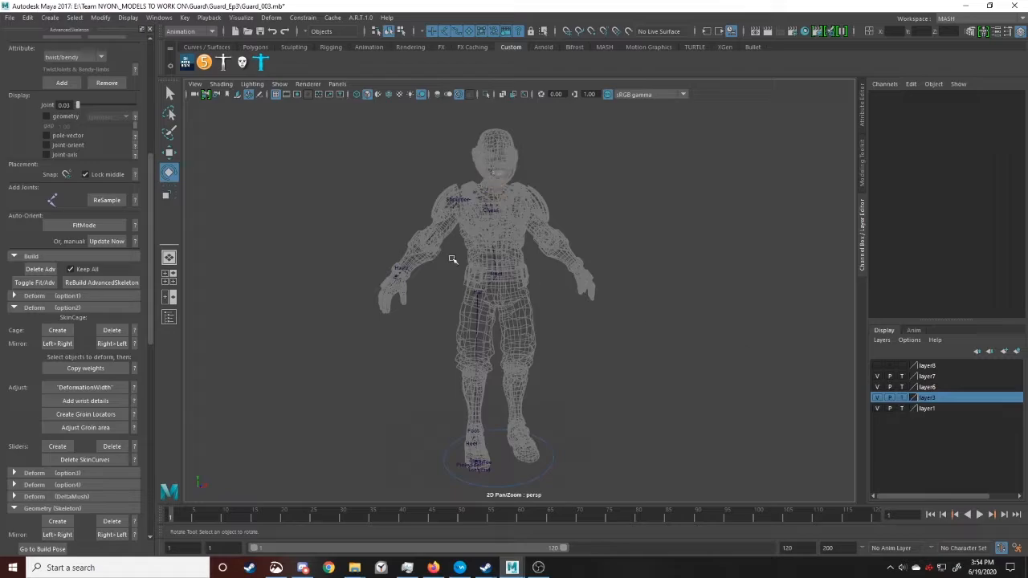
Select the ThumbFinger1 fit joint and check its placement inside the hand
{"action": "middle_click_drag", "start_coordinate": [452, 259], "coordinate": [479, 294], "text": "alt"}
{"action": "scroll", "coordinate": [509, 245], "scroll_direction": "up", "scroll_amount": 5}
{"action": "left_click", "coordinate": [550, 217]}
{"action": "scroll", "coordinate": [544, 224], "scroll_direction": "down", "scroll_amount": 8}
{"action": "left_click_drag", "start_coordinate": [306, 248], "coordinate": [412, 251], "text": "alt"}
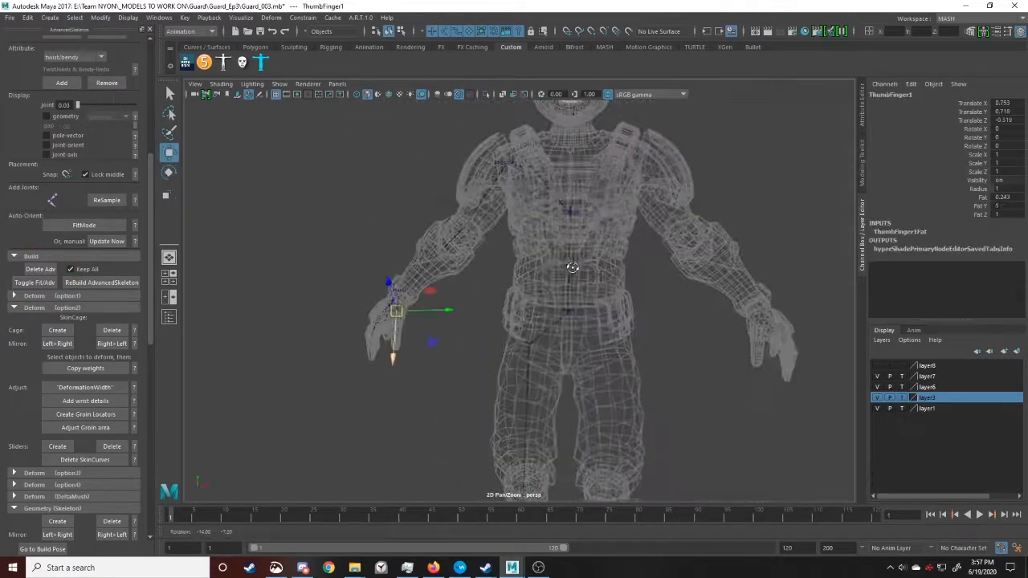
Rebuild the AdvancedSkeleton rig from the fit skeleton
{"action": "left_click_drag", "start_coordinate": [514, 321], "coordinate": [562, 362], "text": "alt"}
{"action": "scroll", "coordinate": [562, 361], "scroll_direction": "down", "scroll_amount": 5}
{"action": "middle_click_drag", "start_coordinate": [562, 361], "coordinate": [537, 316], "text": "alt"}
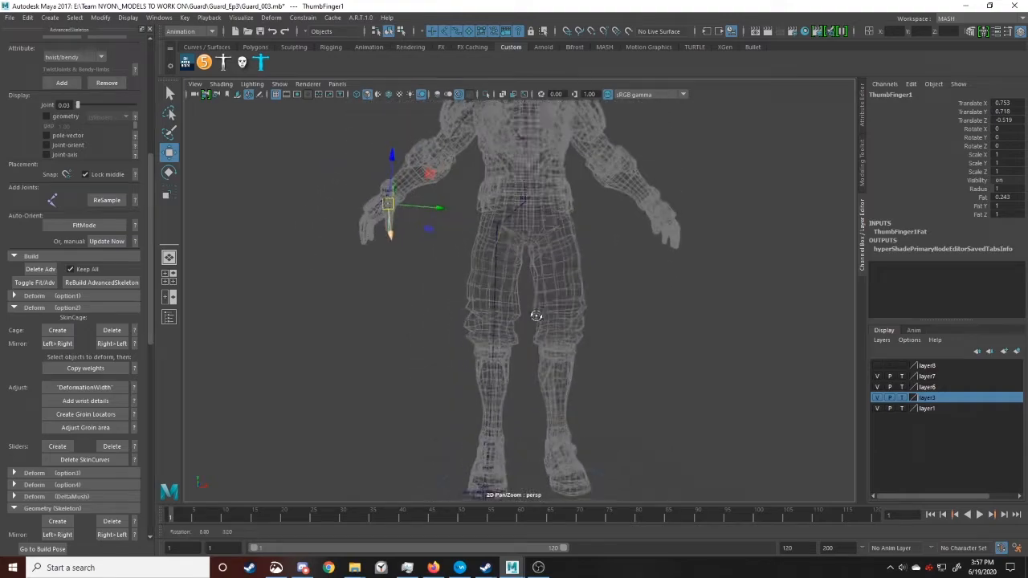
{"action": "left_click_drag", "start_coordinate": [536, 315], "coordinate": [498, 353], "text": "alt"}
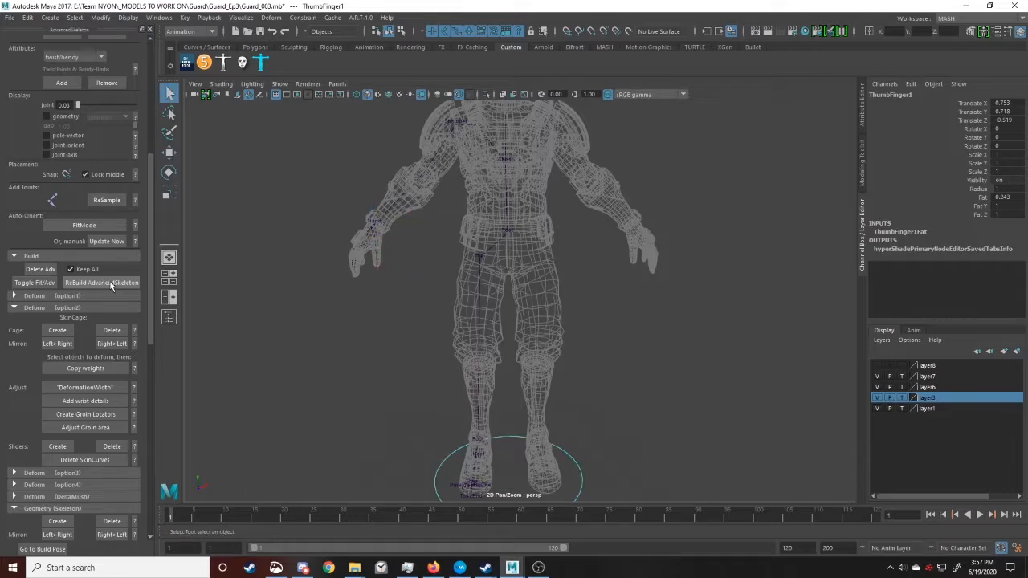
{"action": "left_click", "coordinate": [101, 282]}
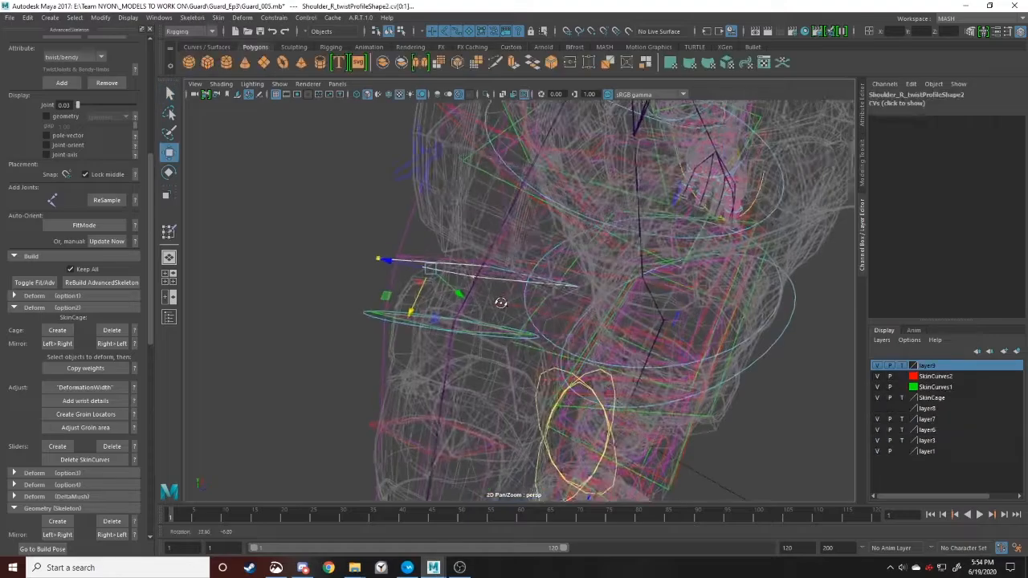
Slide the Elbow_R_twistProfile1 cage curve along the forearm toward the elbow, to Translate X about -2.125
{"action": "mouse_move", "coordinate": [501, 298]}
{"action": "left_mouse_down", "text": "alt"}
{"action": "mouse_move", "coordinate": [615, 276]}
{"action": "mouse_move", "coordinate": [587, 276]}
{"action": "mouse_move", "coordinate": [527, 241]}
{"action": "mouse_move", "coordinate": [470, 234]}
{"action": "mouse_move", "coordinate": [428, 292]}
{"action": "mouse_move", "coordinate": [507, 290]}
{"action": "left_mouse_up", "text": "alt"}
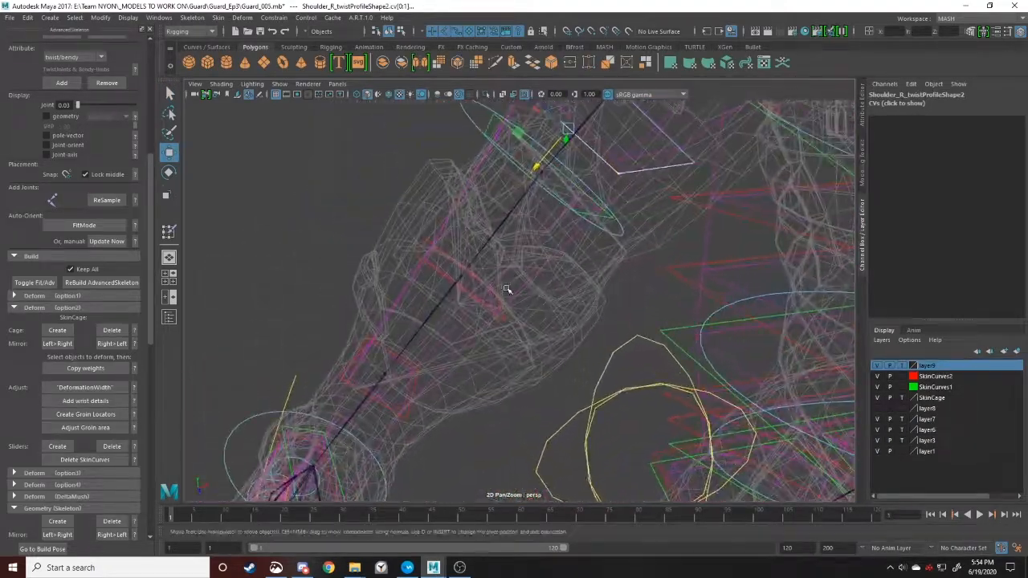
{"action": "left_click", "coordinate": [457, 261]}
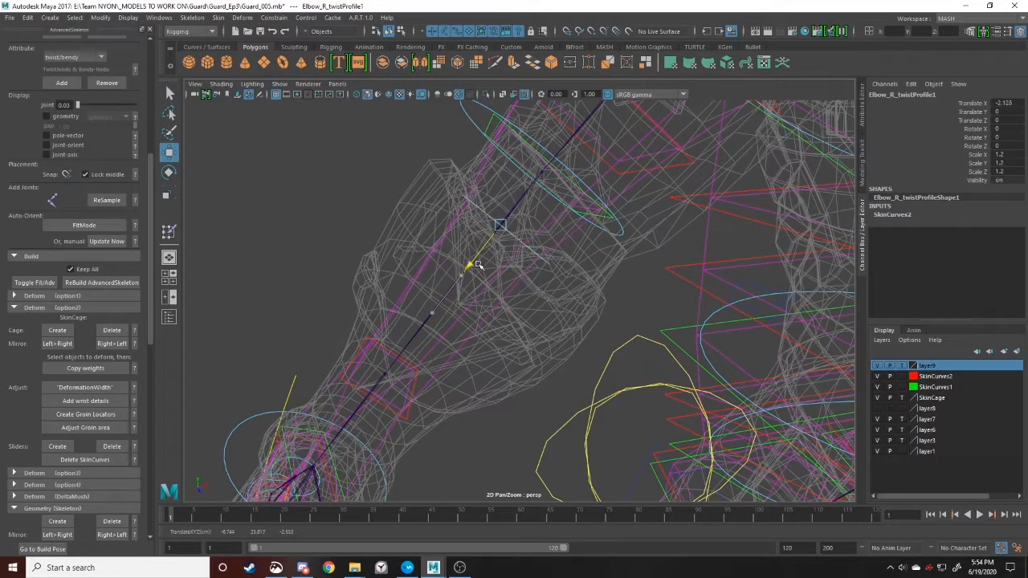
{"action": "left_click_drag", "start_coordinate": [499, 228], "coordinate": [568, 275], "text": "alt"}
{"action": "right_click_drag", "start_coordinate": [617, 270], "coordinate": [481, 276], "text": "alt"}
{"action": "middle_click_drag", "start_coordinate": [502, 348], "coordinate": [549, 196], "text": "alt"}
{"action": "right_click_drag", "start_coordinate": [519, 215], "coordinate": [516, 247], "text": "alt"}
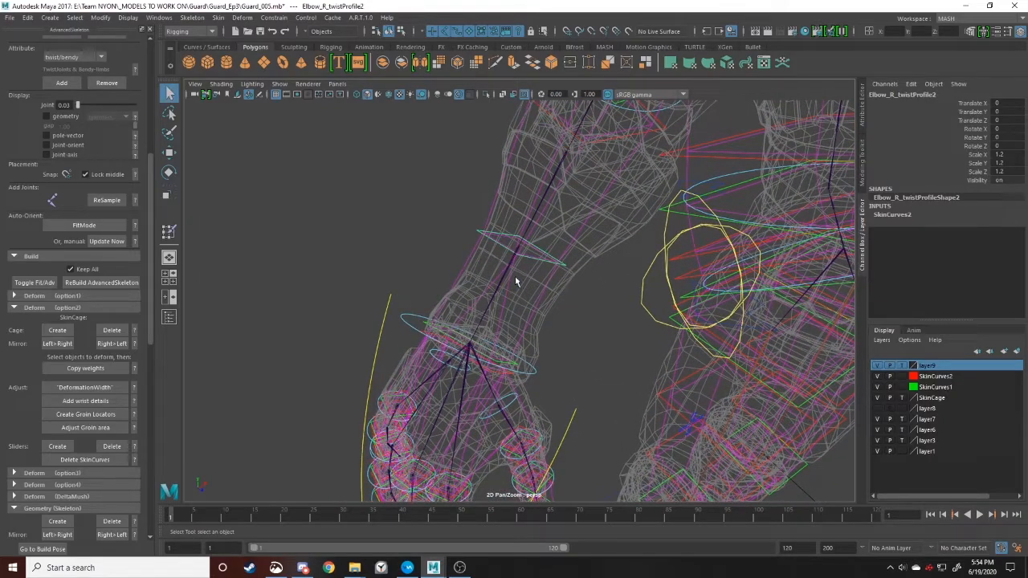
Move the Elbow_R_twistProfile2 cage curve toward the wrist and ready the Root_M_twistProfile1 curve at the waist for rotation
{"action": "left_click_drag", "start_coordinate": [503, 285], "coordinate": [488, 354]}
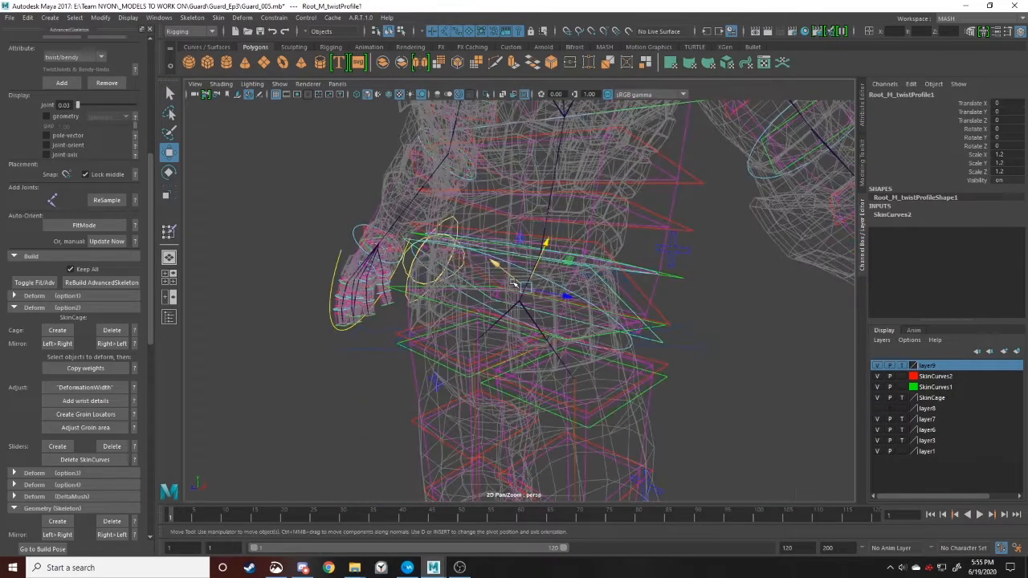
{"action": "key", "text": "e"}
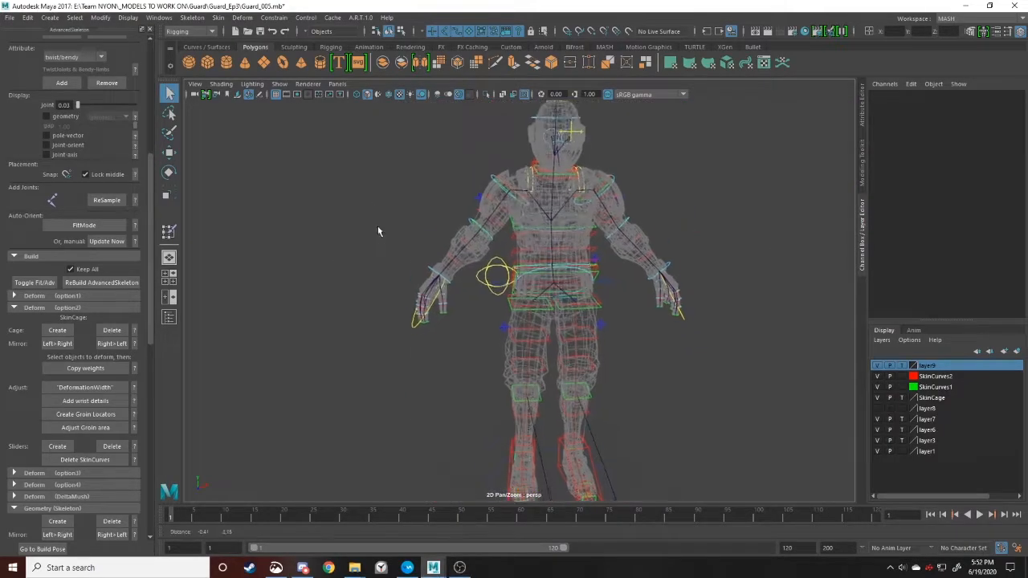
Show the control vertices of the right shoulder's middle profile curve and adjust the one near the armpit
{"action": "scroll", "coordinate": [377, 225], "scroll_direction": "up", "scroll_amount": 10}
{"action": "right_click_drag", "start_coordinate": [394, 158], "coordinate": [353, 157]}
{"action": "left_click_drag", "start_coordinate": [575, 256], "coordinate": [591, 281]}
{"action": "right_click_drag", "start_coordinate": [635, 274], "coordinate": [575, 272], "text": "alt"}
{"action": "middle_click_drag", "start_coordinate": [575, 271], "coordinate": [570, 253], "text": "alt"}
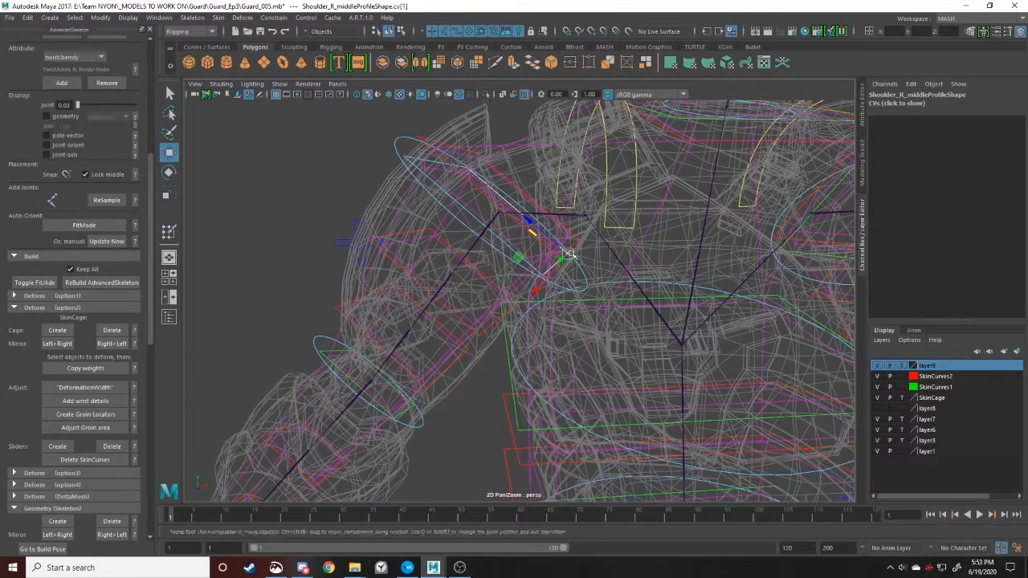
Move the control vertices of the right shoulder's start profile curve to fit around the armpit and check them from several angles
{"action": "left_click_drag", "start_coordinate": [515, 299], "coordinate": [530, 296], "text": "alt"}
{"action": "right_click_drag", "start_coordinate": [530, 297], "coordinate": [617, 253], "text": "alt"}
{"action": "left_click_drag", "start_coordinate": [586, 231], "coordinate": [604, 255]}
{"action": "left_click_drag", "start_coordinate": [604, 255], "coordinate": [575, 252], "text": "alt"}
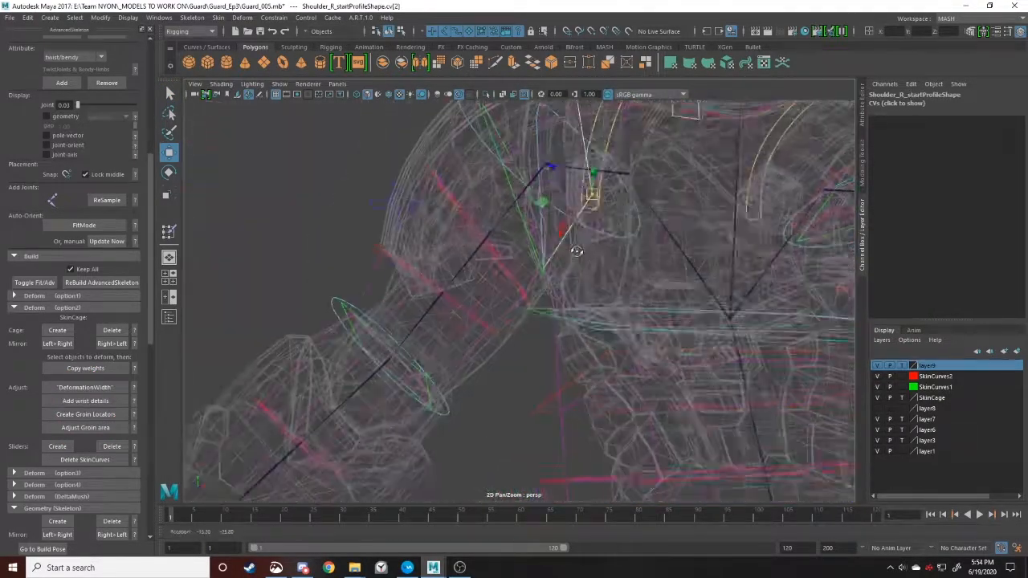
{"action": "right_click_drag", "start_coordinate": [576, 252], "coordinate": [560, 269], "text": "alt"}
{"action": "left_click_drag", "start_coordinate": [551, 255], "coordinate": [514, 294]}
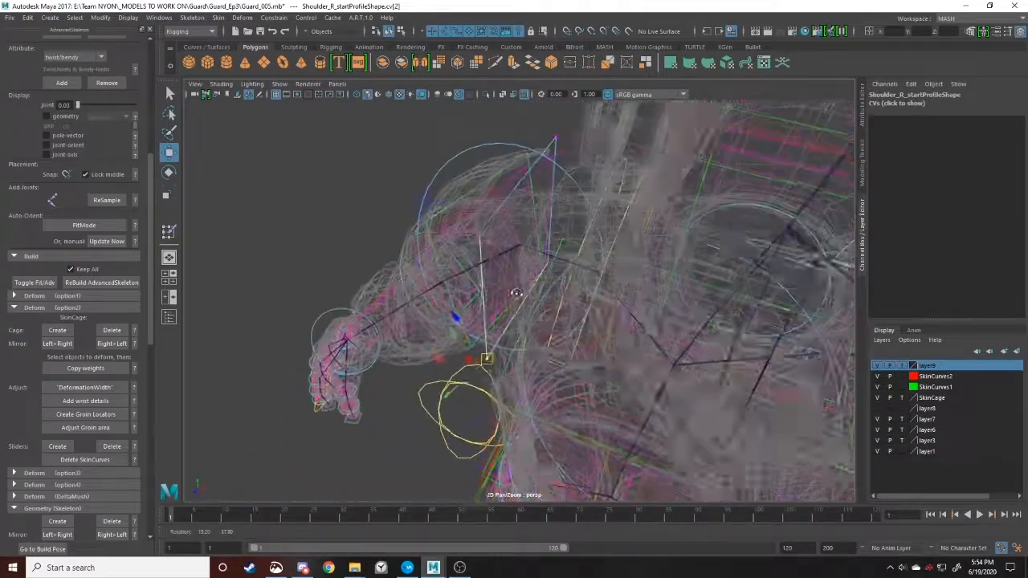
{"action": "left_click_drag", "start_coordinate": [447, 397], "coordinate": [496, 321]}
{"action": "right_click_drag", "start_coordinate": [495, 321], "coordinate": [649, 352], "text": "alt"}
Adjust the armpit-side control vertex of the right shoulder's middle profile curve to follow the shoulder crease
{"action": "left_click", "coordinate": [538, 240]}
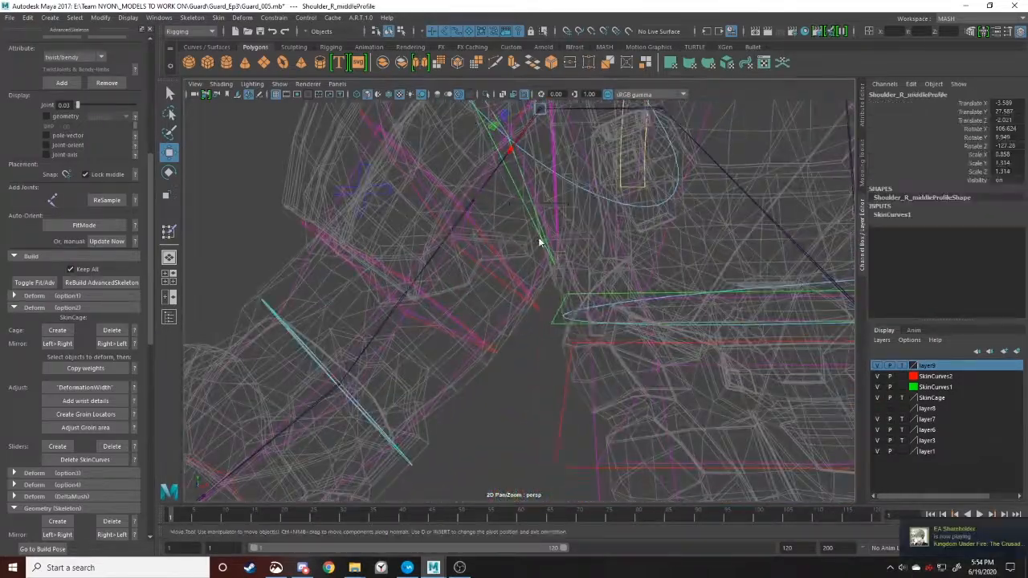
{"action": "right_click_drag", "start_coordinate": [539, 241], "coordinate": [491, 241]}
{"action": "left_click", "coordinate": [558, 275]}
{"action": "mouse_move", "coordinate": [560, 276]}
{"action": "left_mouse_down", "text": "alt"}
{"action": "mouse_move", "coordinate": [630, 286]}
{"action": "mouse_move", "coordinate": [562, 282]}
{"action": "left_mouse_up", "text": "alt"}
{"action": "left_click_drag", "start_coordinate": [618, 265], "coordinate": [496, 173], "text": "alt"}
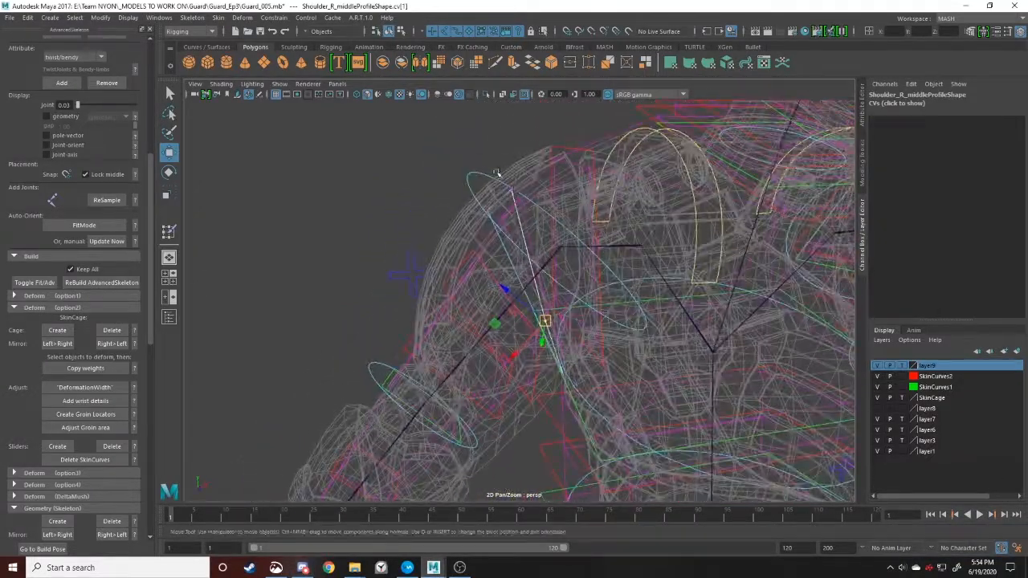
{"action": "left_click_drag", "start_coordinate": [491, 213], "coordinate": [544, 193], "text": "alt"}
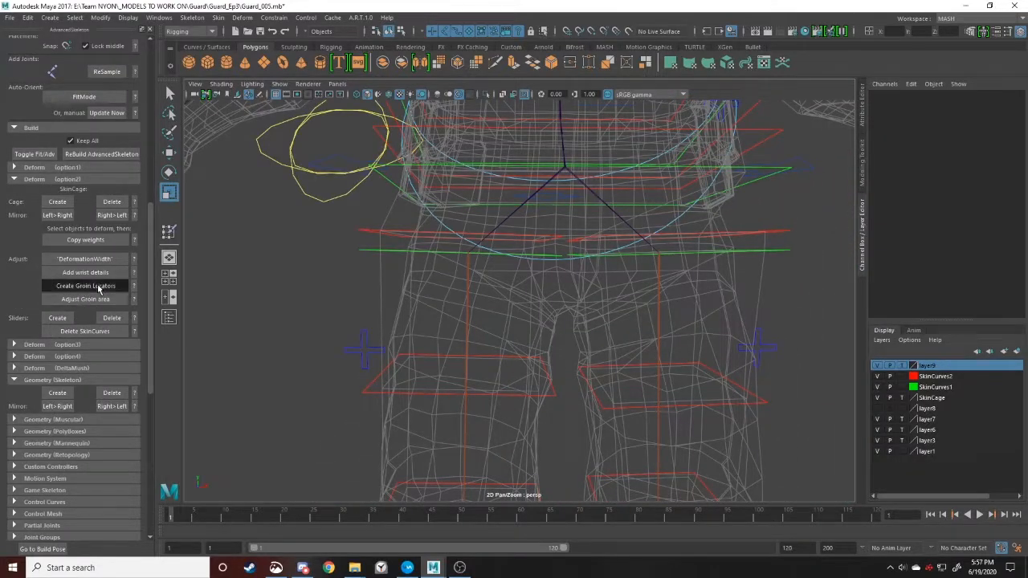
Create the groin locators and lower the GroinStart locator to the crotch, at Translate Y about 16.788
{"action": "left_click", "coordinate": [566, 272]}
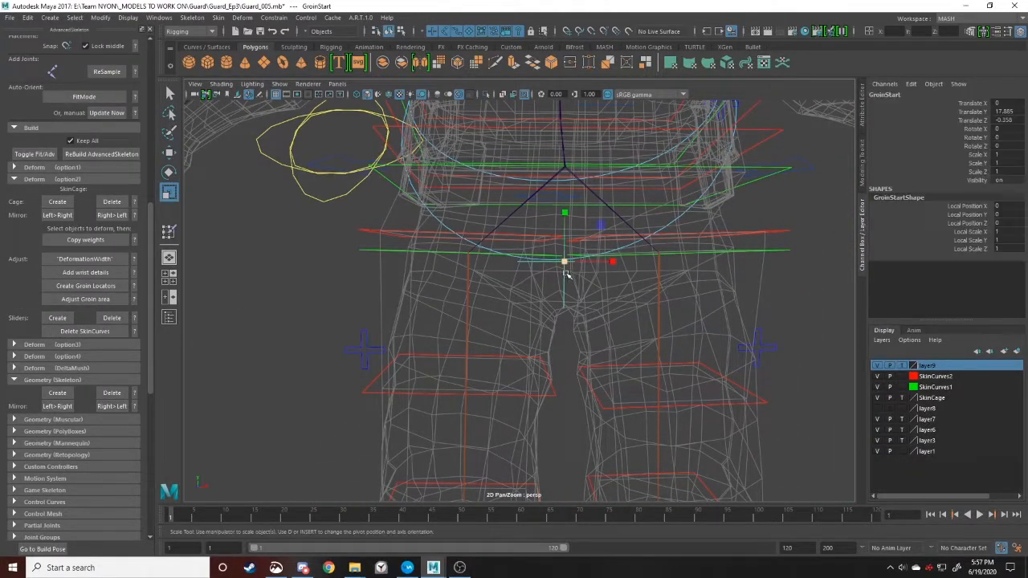
{"action": "left_click_drag", "start_coordinate": [566, 263], "coordinate": [537, 317], "text": "alt"}
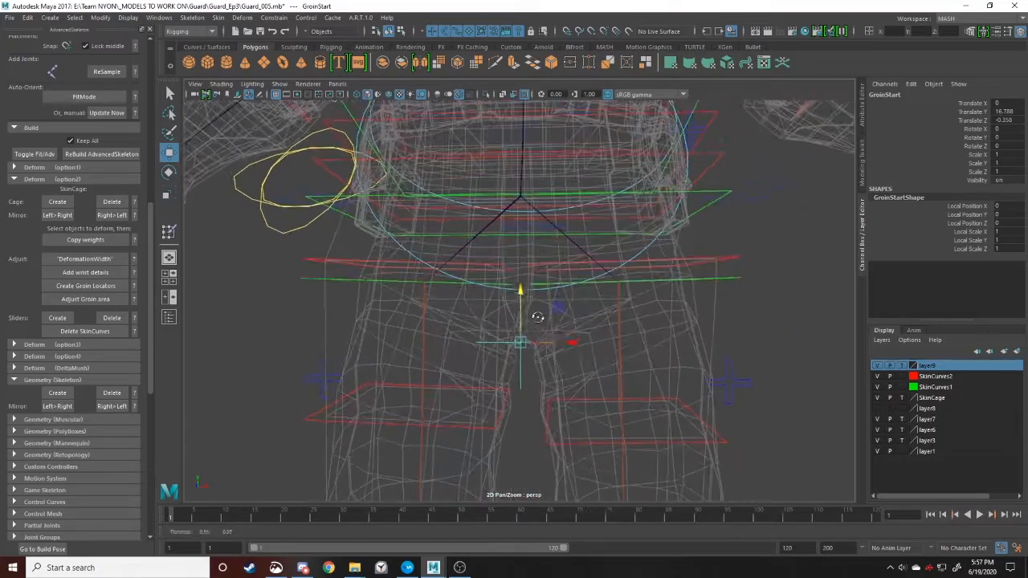
{"action": "middle_click_drag", "start_coordinate": [507, 302], "coordinate": [574, 366], "text": "alt"}
{"action": "left_click_drag", "start_coordinate": [574, 367], "coordinate": [500, 315], "text": "alt"}
{"action": "left_click", "coordinate": [431, 246]}
{"action": "left_click_drag", "start_coordinate": [452, 203], "coordinate": [594, 370]}
Clear the selection at the hip curves and adjust the SkinCage's groin area to the locators
{"action": "scroll", "coordinate": [488, 313], "scroll_direction": "down", "scroll_amount": 3}
{"action": "scroll", "coordinate": [594, 369], "scroll_direction": "up", "scroll_amount": 2}
{"action": "left_click", "coordinate": [399, 326]}
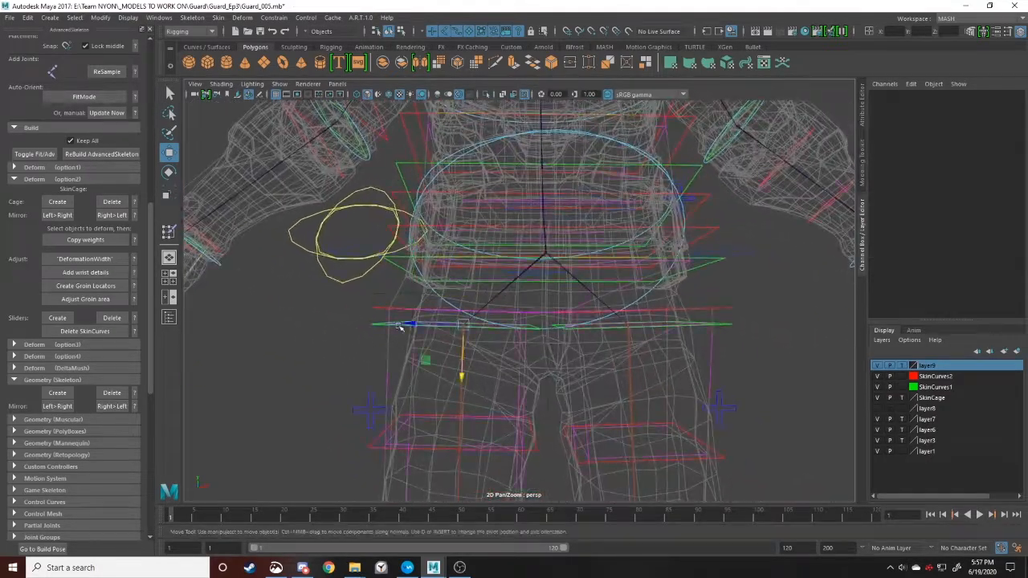
{"action": "left_click", "coordinate": [386, 310]}
{"action": "left_click", "coordinate": [346, 314]}
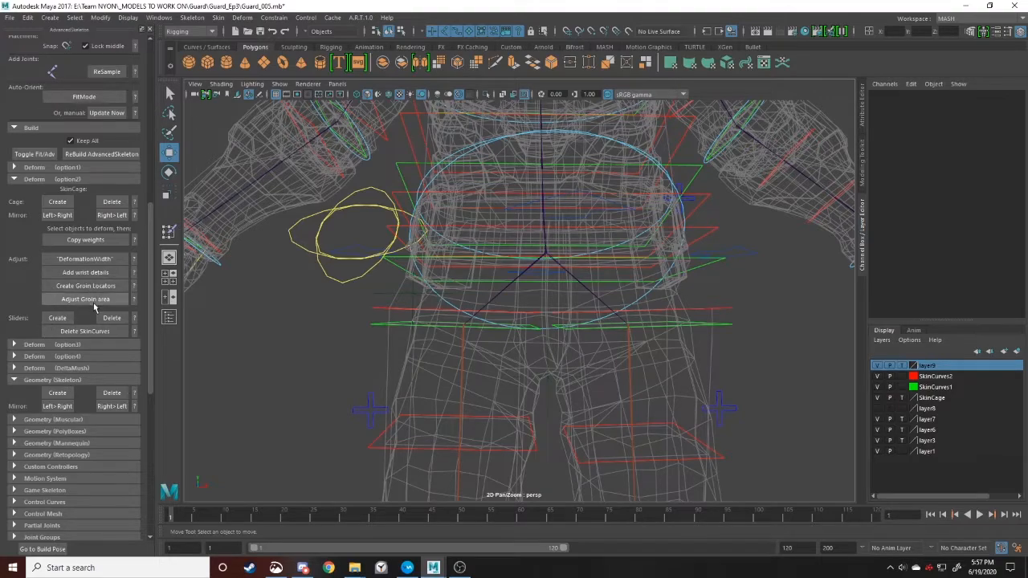
{"action": "scroll", "coordinate": [501, 385], "scroll_direction": "down", "scroll_amount": 6}
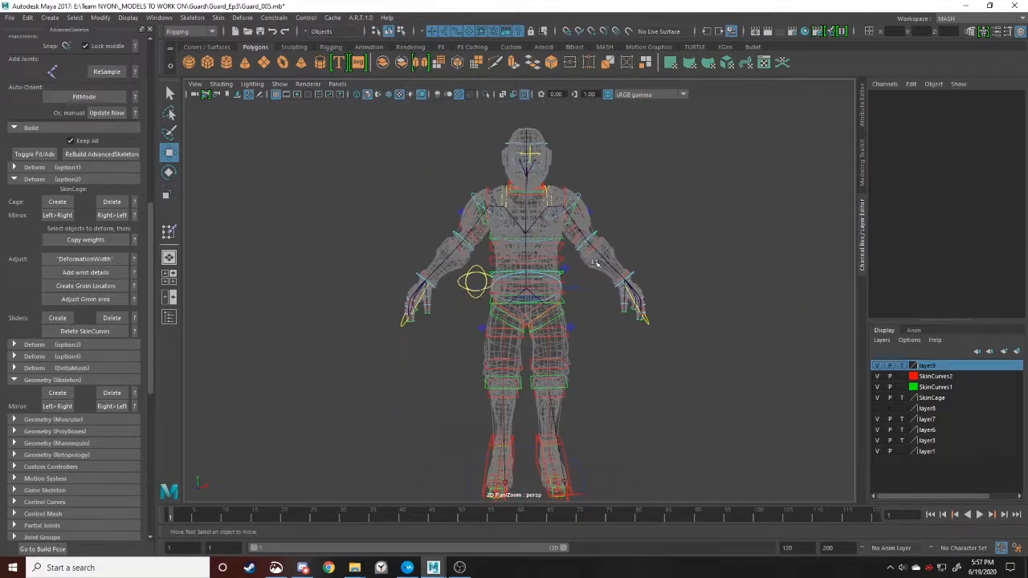
Mirror the SkinCage from right to left and show the character with textured shading
{"action": "left_click_drag", "start_coordinate": [595, 263], "coordinate": [619, 219], "text": "alt"}
{"action": "left_click_drag", "start_coordinate": [400, 241], "coordinate": [252, 279], "text": "alt"}
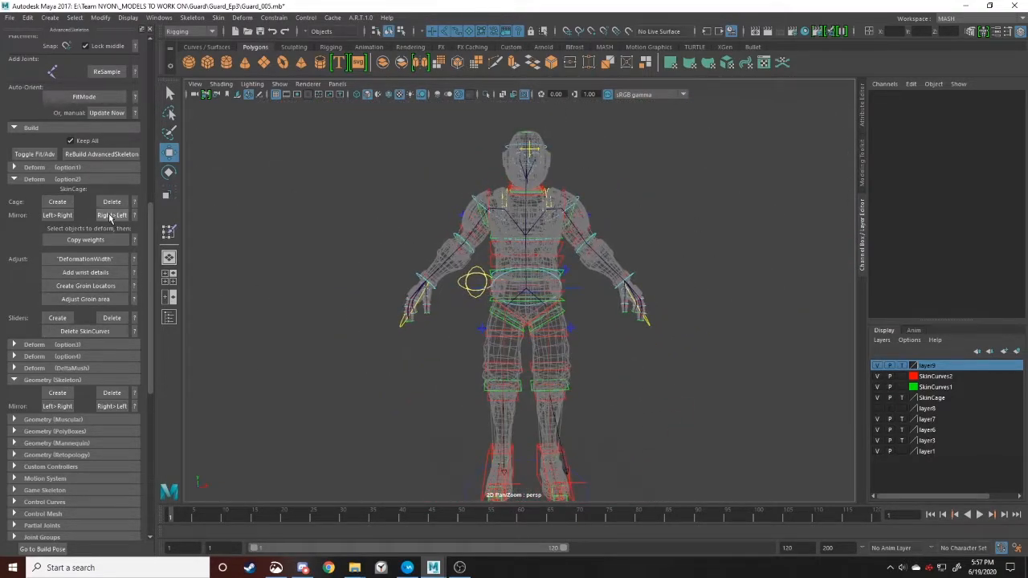
{"action": "scroll", "coordinate": [567, 215], "scroll_direction": "up", "scroll_amount": 6}
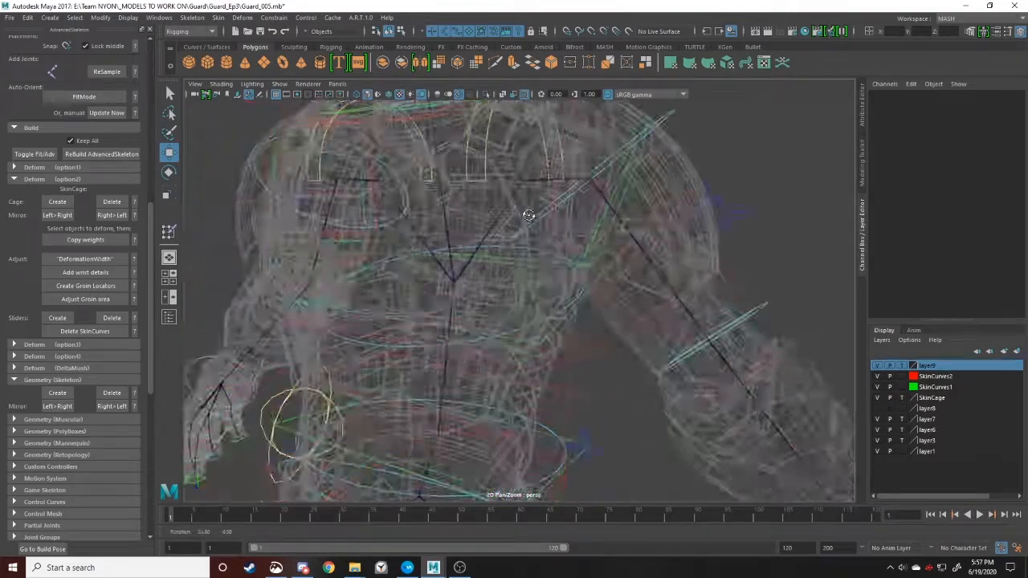
{"action": "scroll", "coordinate": [566, 215], "scroll_direction": "down", "scroll_amount": 6}
{"action": "key", "text": "6"}
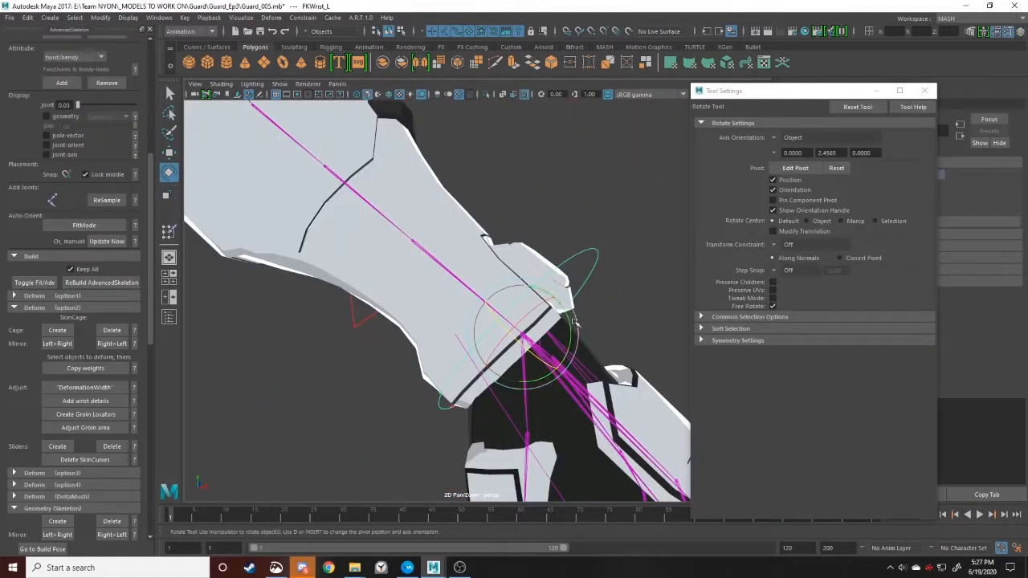
Rotate the left FK wrist control to test how the hand and forearm armor deform
{"action": "left_click_drag", "start_coordinate": [575, 322], "coordinate": [452, 342]}
{"action": "scroll", "coordinate": [582, 369], "scroll_direction": "down", "scroll_amount": 4}
{"action": "right_click_drag", "start_coordinate": [452, 342], "coordinate": [402, 362], "text": "alt"}
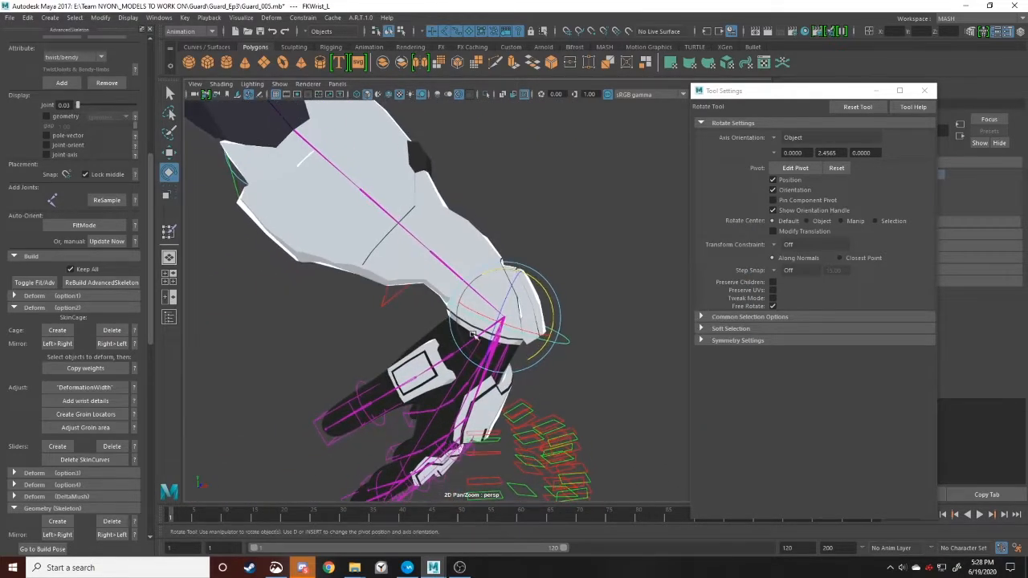
{"action": "left_click_drag", "start_coordinate": [472, 333], "coordinate": [450, 345], "text": "alt"}
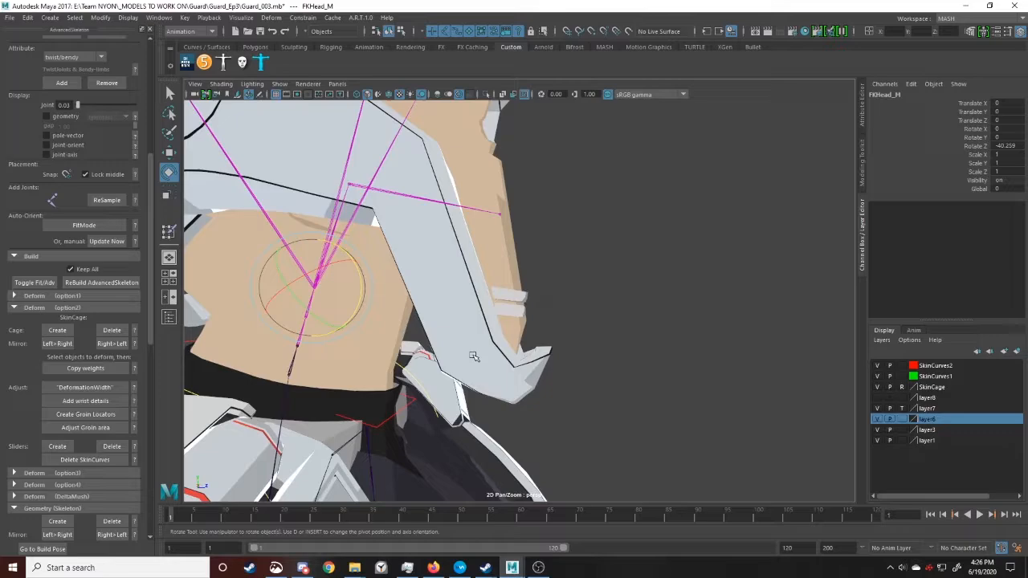
Flood the helmet mesh WF_skin9 with Head_M skin weight, using Replace at opacity 1 and value 1
{"action": "left_click", "coordinate": [455, 298]}
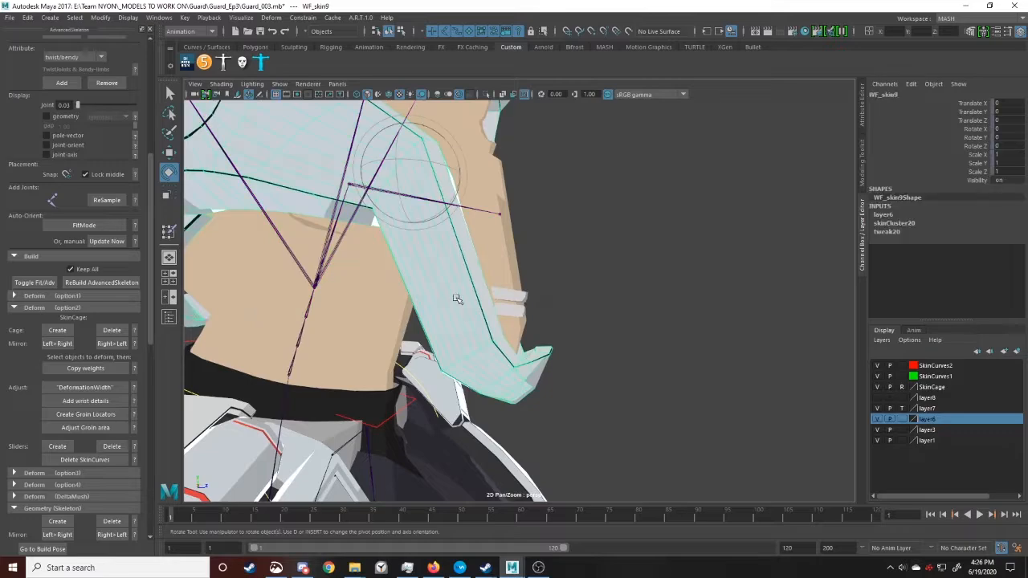
{"action": "right_click", "coordinate": [455, 299]}
{"action": "left_click", "coordinate": [403, 257]}
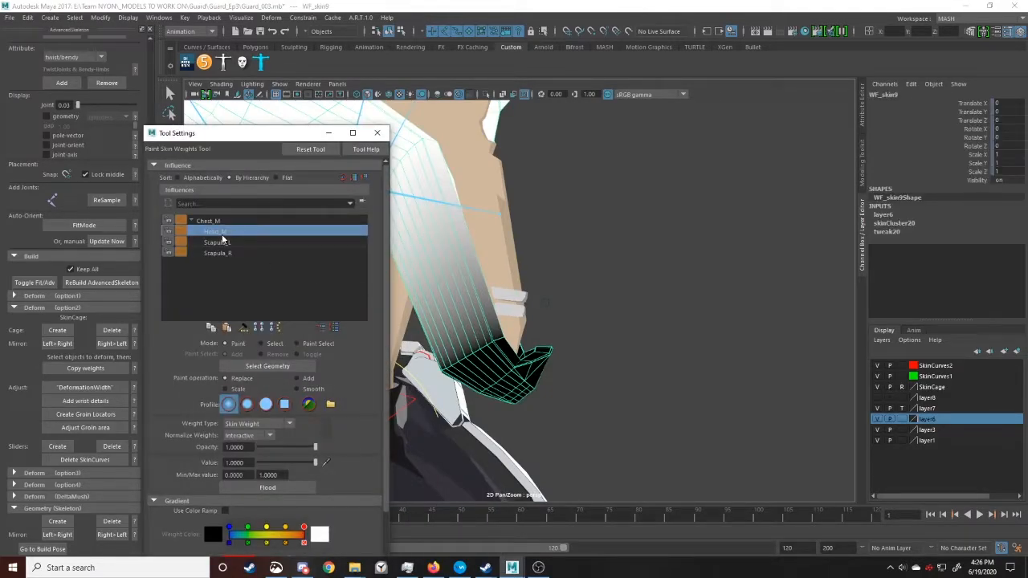
{"action": "left_click", "coordinate": [273, 487]}
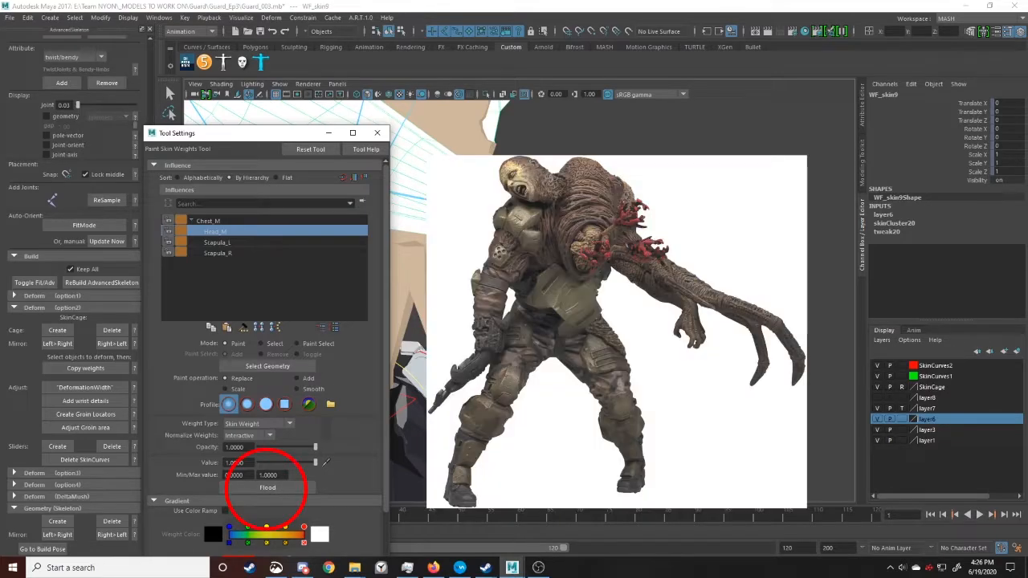
Select the chin vertices of the WF_skin face mesh and flood them with Head_M weight at value 1
{"action": "key", "text": "q"}
{"action": "left_click", "coordinate": [513, 281]}
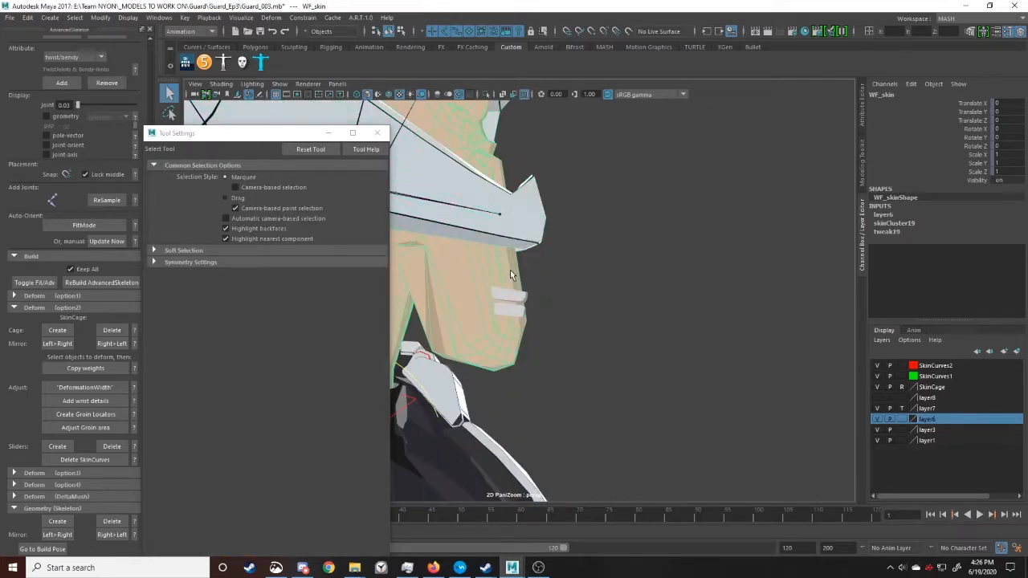
{"action": "right_click_drag", "start_coordinate": [510, 270], "coordinate": [475, 273]}
{"action": "middle_click_drag", "start_coordinate": [487, 318], "coordinate": [660, 345], "text": "alt"}
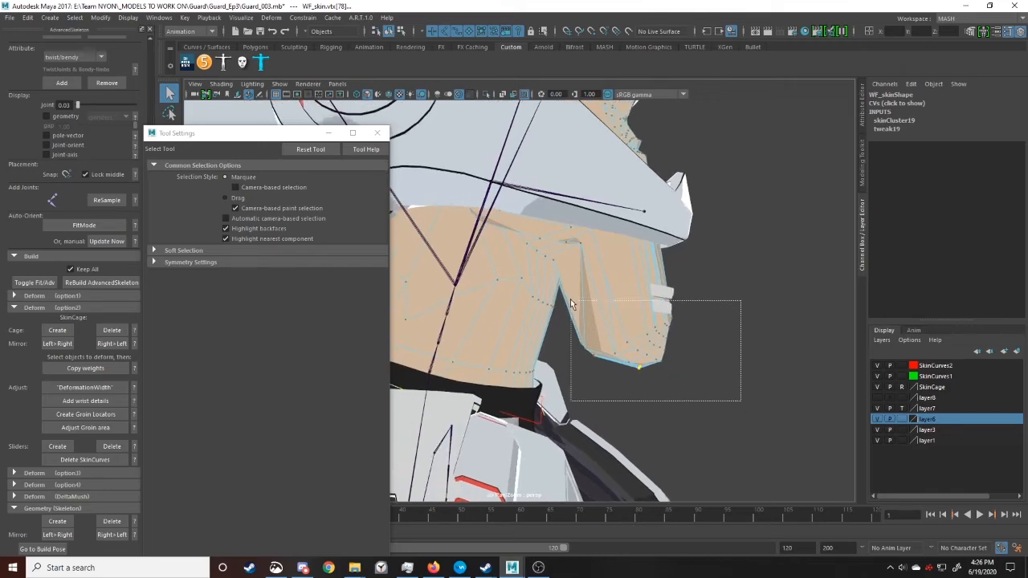
{"action": "right_click_drag", "start_coordinate": [643, 336], "coordinate": [613, 281]}
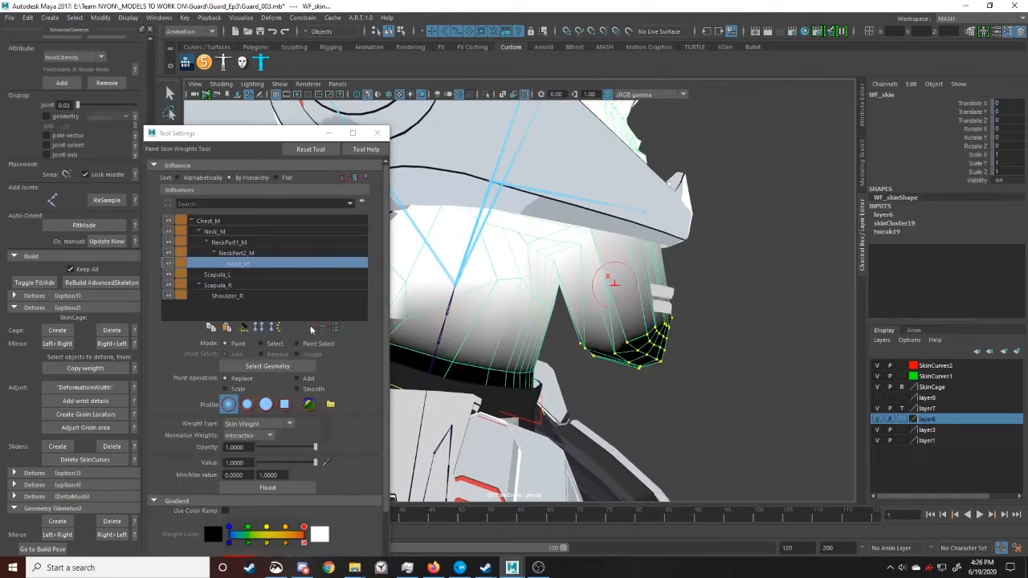
{"action": "left_click", "coordinate": [270, 489]}
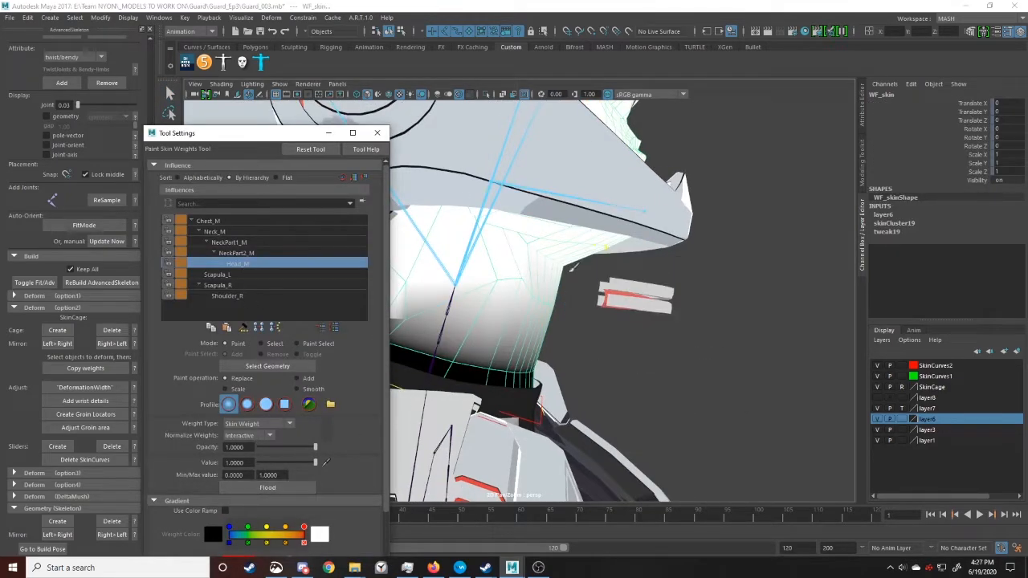
{"action": "middle_click_drag", "start_coordinate": [565, 272], "coordinate": [541, 306], "text": "alt"}
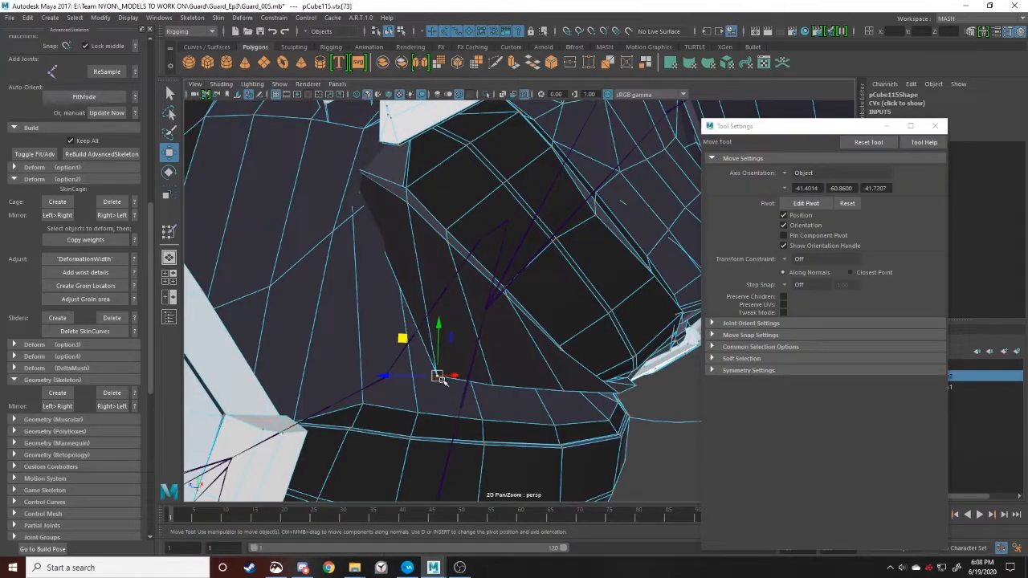
Gradually flood the selected seam vertices along the dark plate of pCube115 with Replace weight at opacity 0.1165 and value 1
{"action": "right_click_drag", "start_coordinate": [509, 273], "coordinate": [489, 360]}
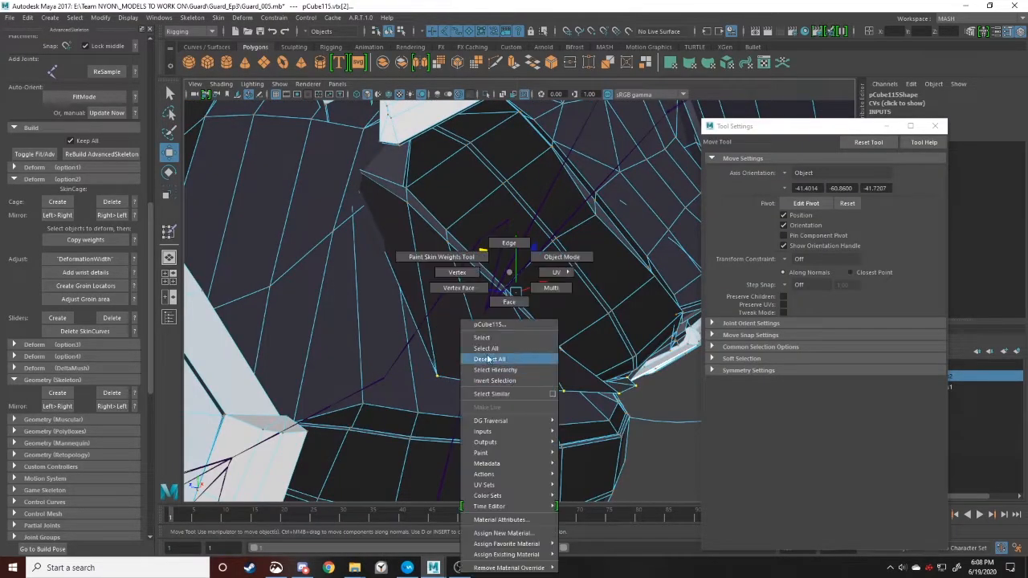
{"action": "right_click_drag", "start_coordinate": [450, 264], "coordinate": [451, 263]}
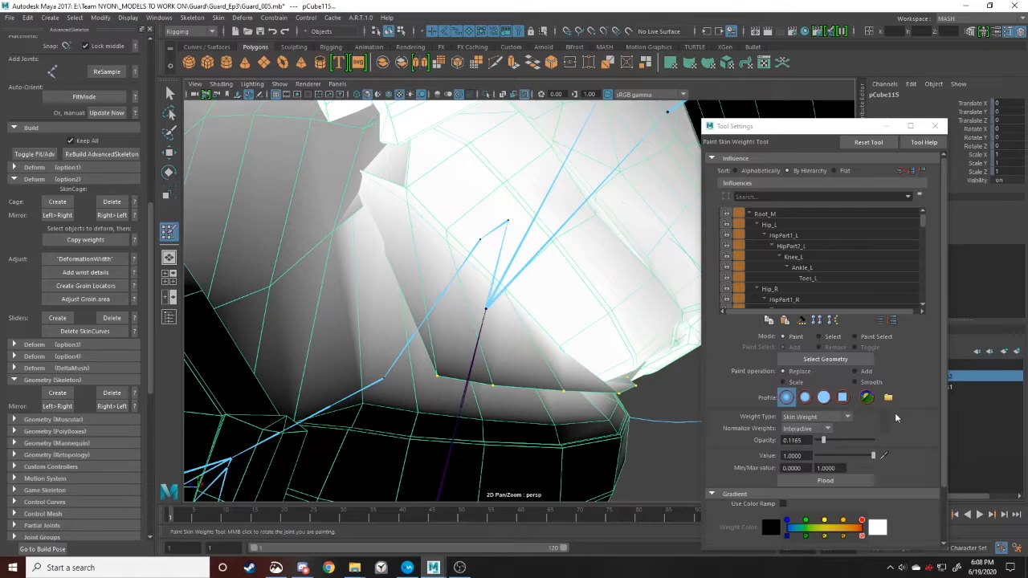
{"action": "left_click", "coordinate": [835, 481]}
{"action": "left_click", "coordinate": [835, 482]}
{"action": "left_click", "coordinate": [835, 482]}
{"action": "left_click", "coordinate": [835, 482]}
{"action": "left_click", "coordinate": [835, 481]}
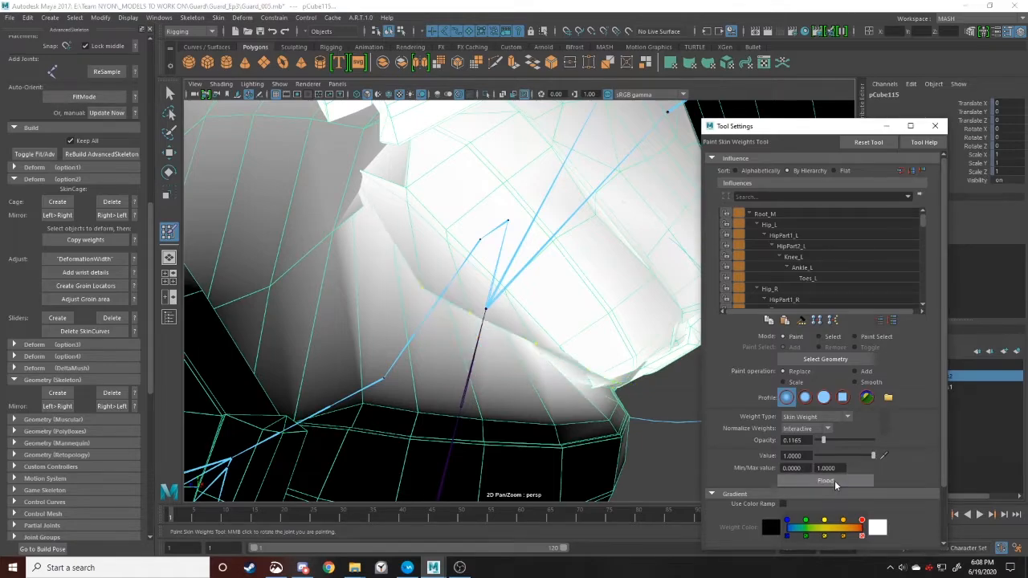
{"action": "left_click", "coordinate": [835, 482]}
{"action": "left_click", "coordinate": [836, 482]}
{"action": "left_click", "coordinate": [835, 482]}
{"action": "left_click", "coordinate": [835, 482]}
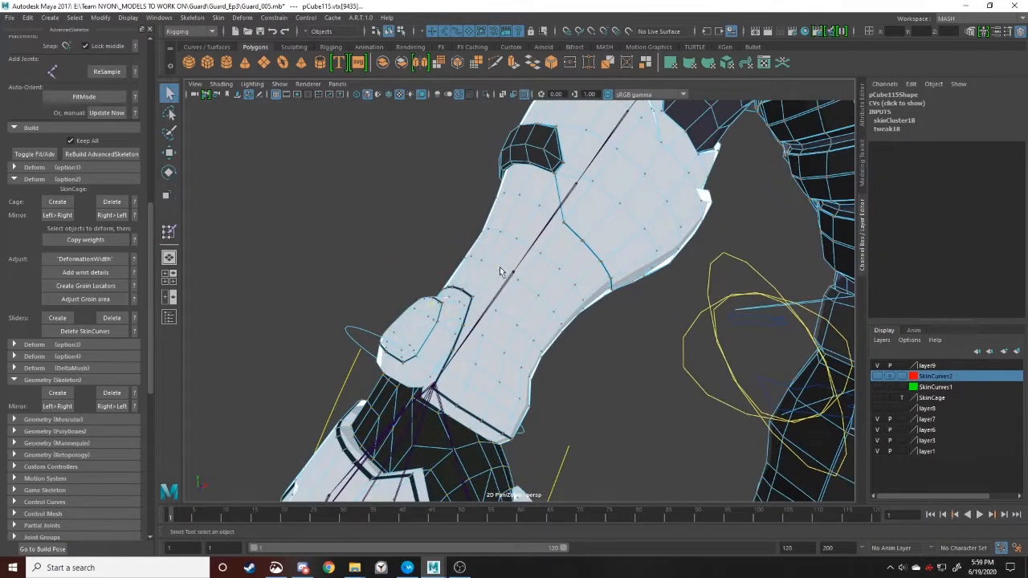
Flood the selected right forearm armor vertices of pCube115 with ElbowPart2_R weight at opacity 0.7282 and value 1
{"action": "left_click_drag", "start_coordinate": [499, 272], "coordinate": [560, 273], "text": "alt"}
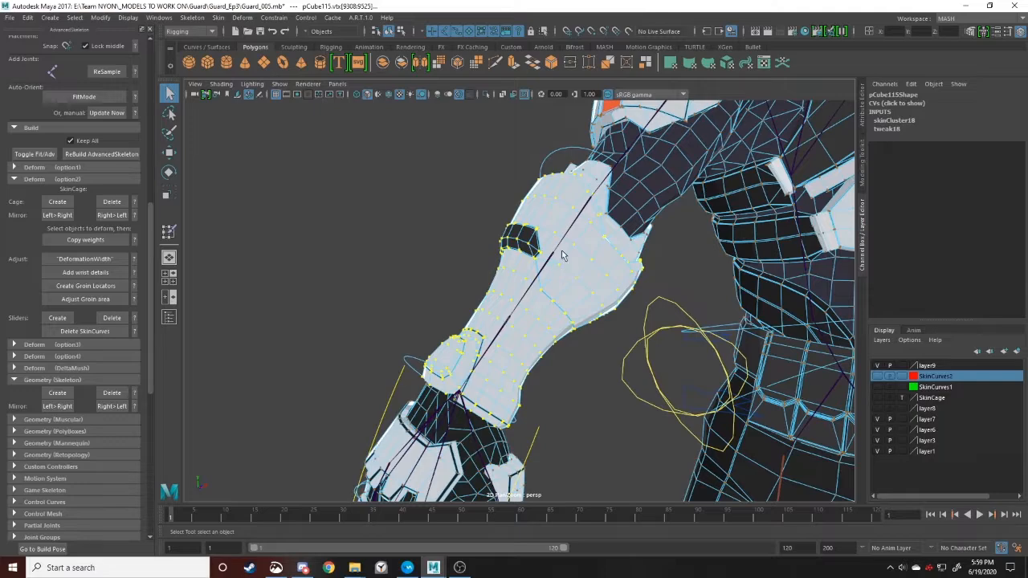
{"action": "right_click_drag", "start_coordinate": [562, 255], "coordinate": [738, 438]}
{"action": "scroll", "coordinate": [813, 247], "scroll_direction": "down", "scroll_amount": 5}
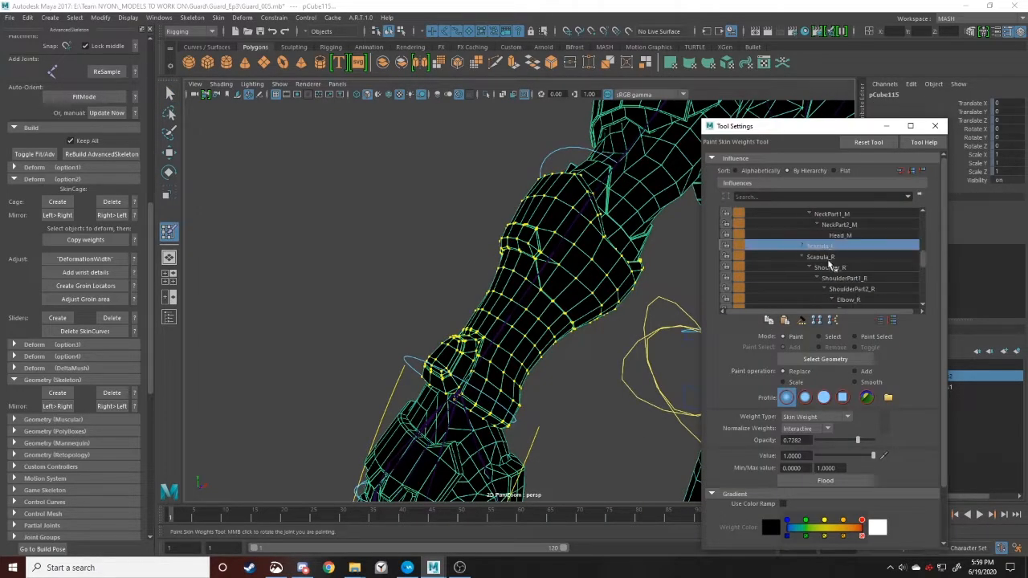
{"action": "left_click", "coordinate": [876, 257]}
{"action": "left_click", "coordinate": [873, 245]}
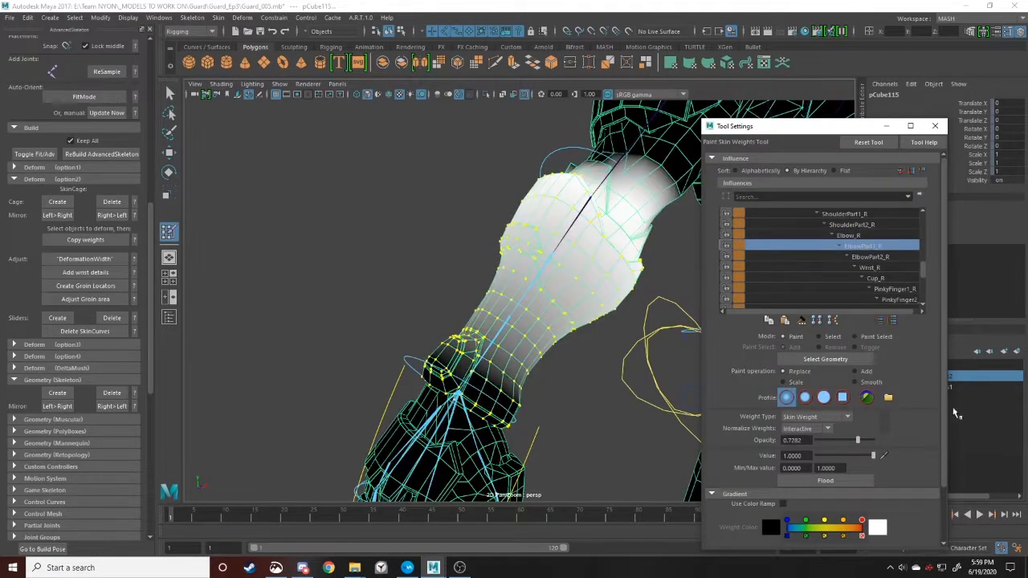
{"action": "left_click", "coordinate": [876, 257]}
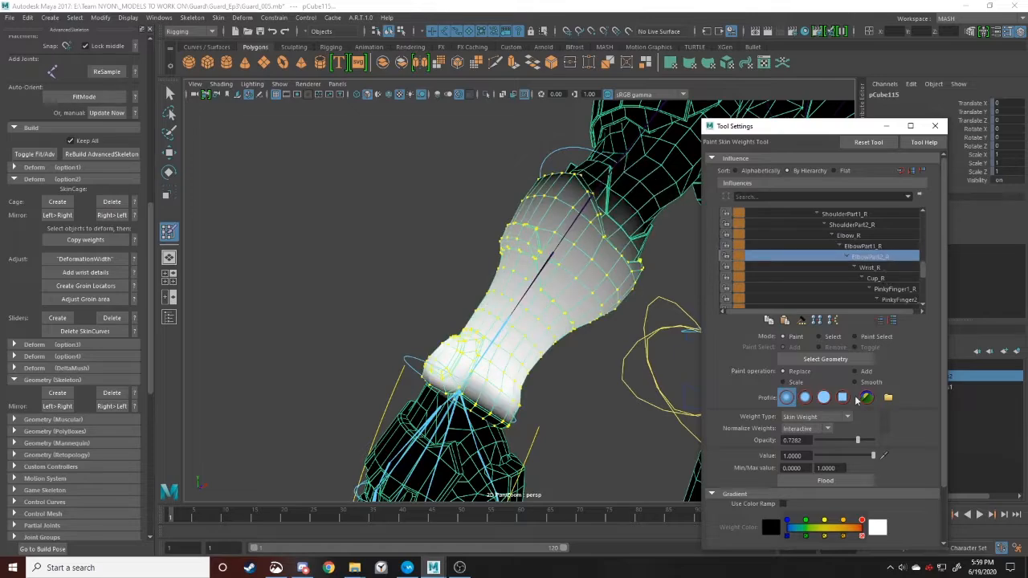
{"action": "left_click", "coordinate": [824, 480]}
{"action": "key", "text": "w"}
{"action": "scroll", "coordinate": [554, 173], "scroll_direction": "down", "scroll_amount": 4}
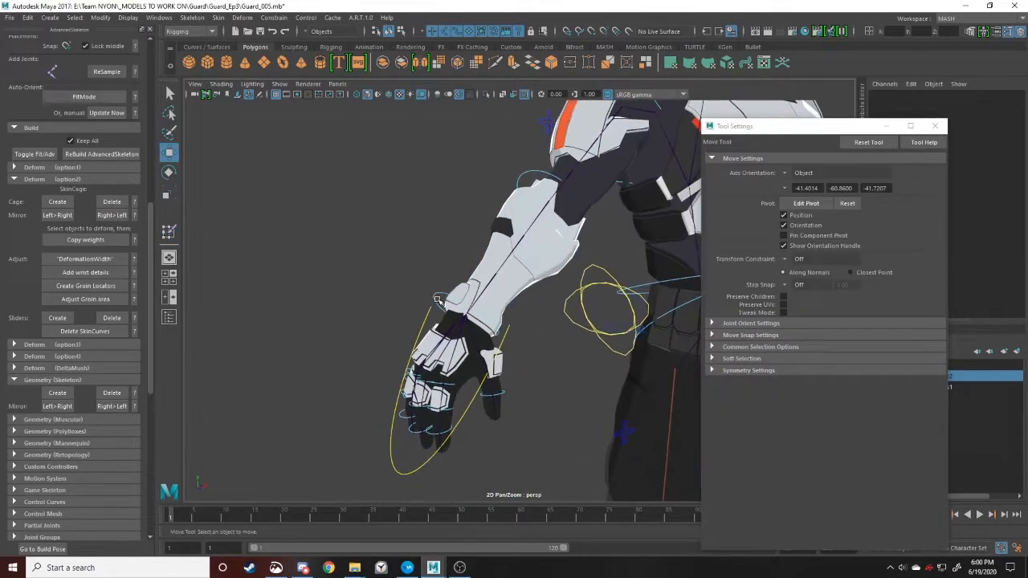
Test-rotate the right FK wrist control to check the forearm armor, and undo the rotation
{"action": "left_click", "coordinate": [439, 301]}
{"action": "key", "text": "e"}
{"action": "mouse_move", "coordinate": [475, 304]}
{"action": "left_mouse_down"}
{"action": "mouse_move", "coordinate": [503, 331]}
{"action": "mouse_move", "coordinate": [459, 313]}
{"action": "mouse_move", "coordinate": [476, 319]}
{"action": "left_mouse_up"}
{"action": "key", "text": "ctrl+z"}
{"action": "left_click_drag", "start_coordinate": [557, 316], "coordinate": [602, 304], "text": "alt"}
{"action": "middle_click_drag", "start_coordinate": [602, 303], "coordinate": [539, 371], "text": "alt"}
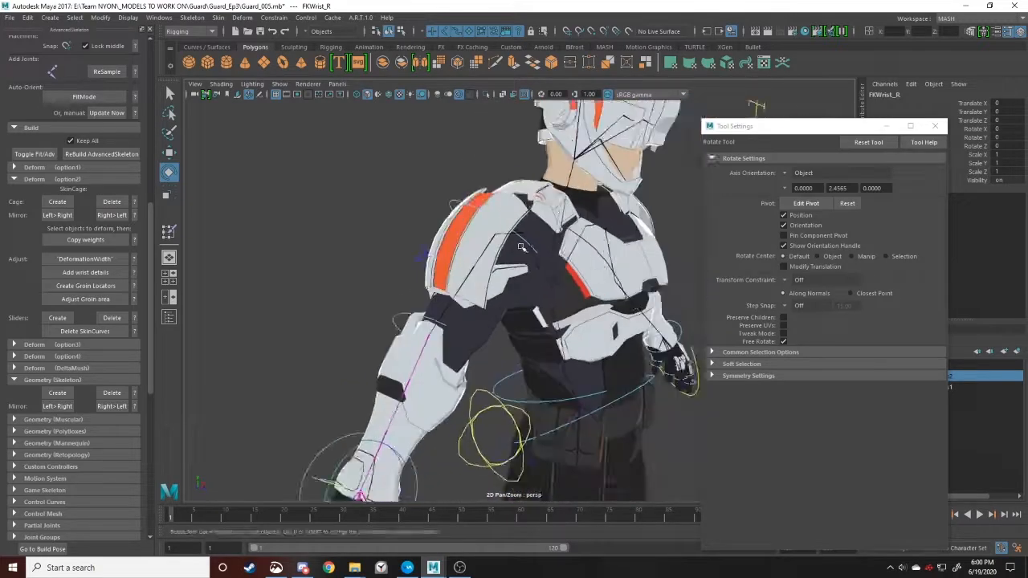
Select the left elbow pad's vertices on pCube115 and pick an arm joint influence for painting their skin weights
{"action": "left_click_drag", "start_coordinate": [522, 321], "coordinate": [615, 314], "text": "alt"}
{"action": "left_click", "coordinate": [587, 271]}
{"action": "key", "text": "F9"}
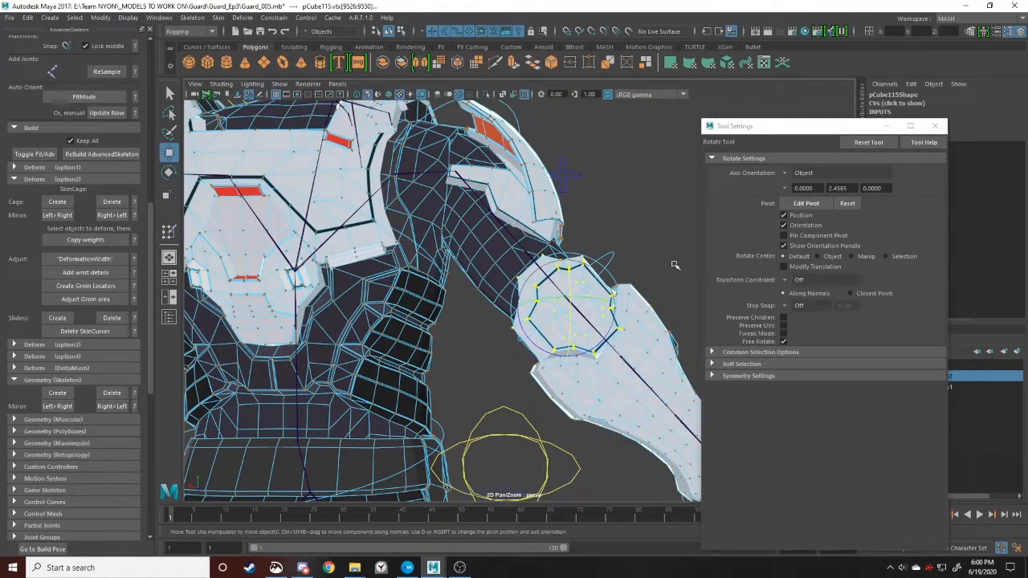
{"action": "key", "text": "y"}
{"action": "middle_click_drag", "start_coordinate": [673, 263], "coordinate": [550, 287], "text": "alt"}
{"action": "scroll", "coordinate": [844, 273], "scroll_direction": "down", "scroll_amount": 5}
{"action": "left_click", "coordinate": [860, 254]}
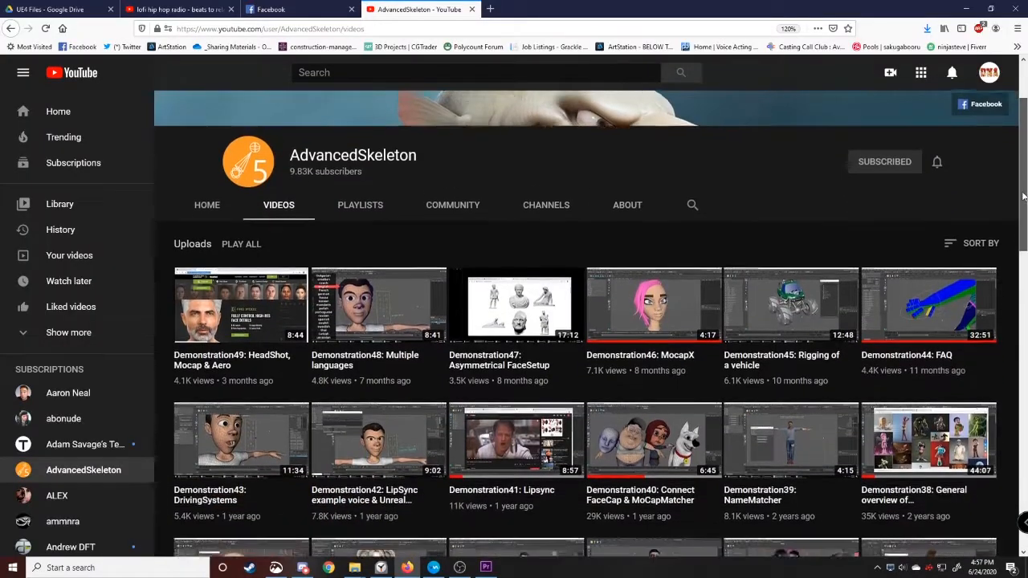
Switch to the browser and look through the AdvancedSkeleton channel's uploaded videos on YouTube
{"action": "scroll", "coordinate": [1020, 218], "scroll_direction": "down", "scroll_amount": 3}
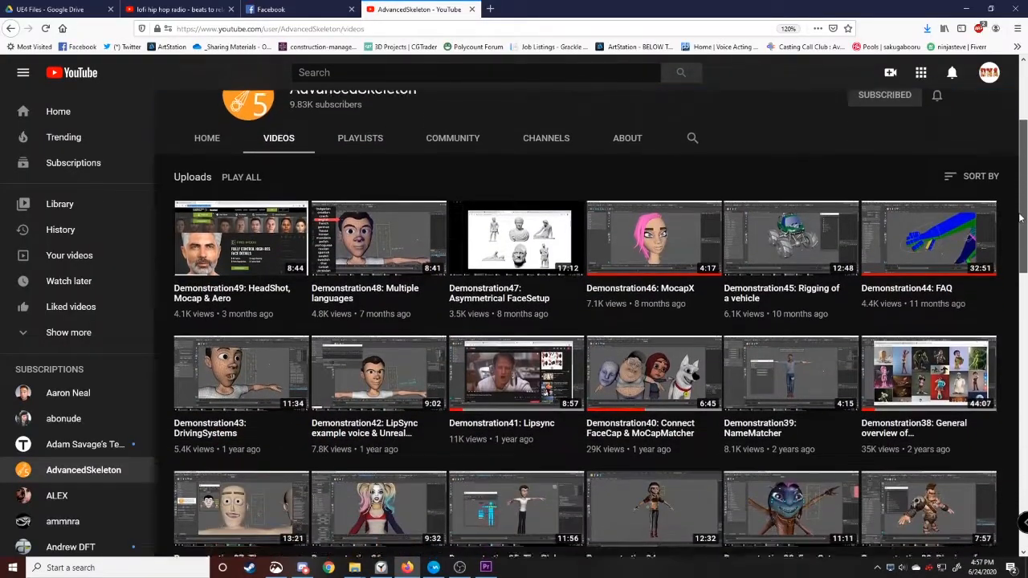
{"action": "scroll", "coordinate": [1020, 218], "scroll_direction": "down", "scroll_amount": 2}
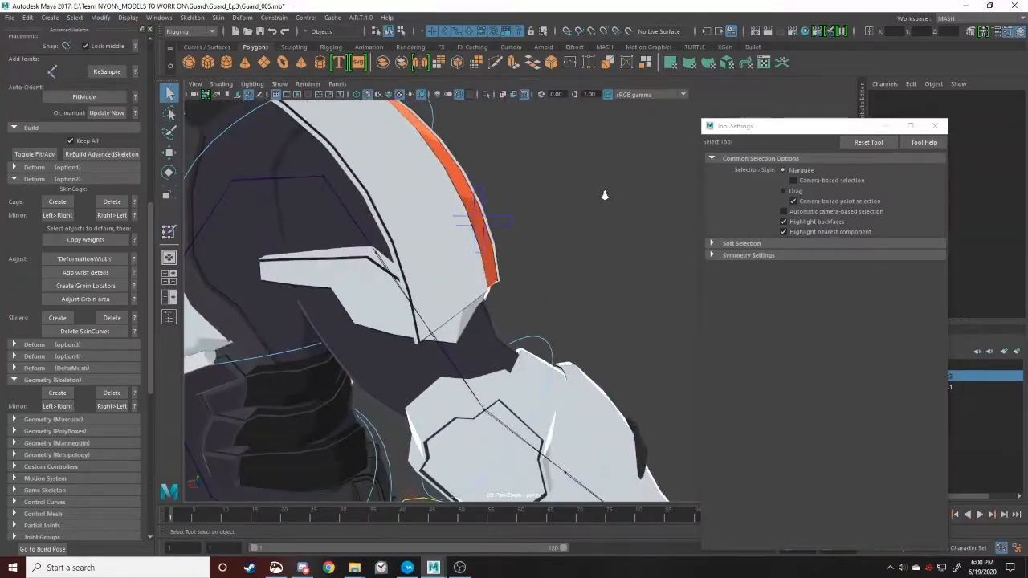
Return to Maya and switch the body mesh at the left shoulder to vertex selection
{"action": "right_click_drag", "start_coordinate": [488, 198], "coordinate": [450, 201]}
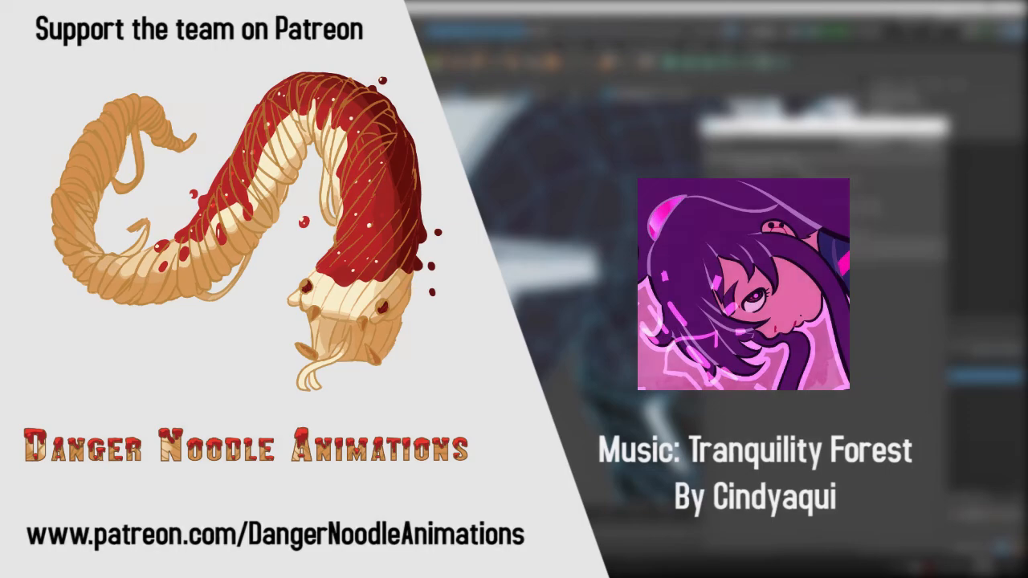